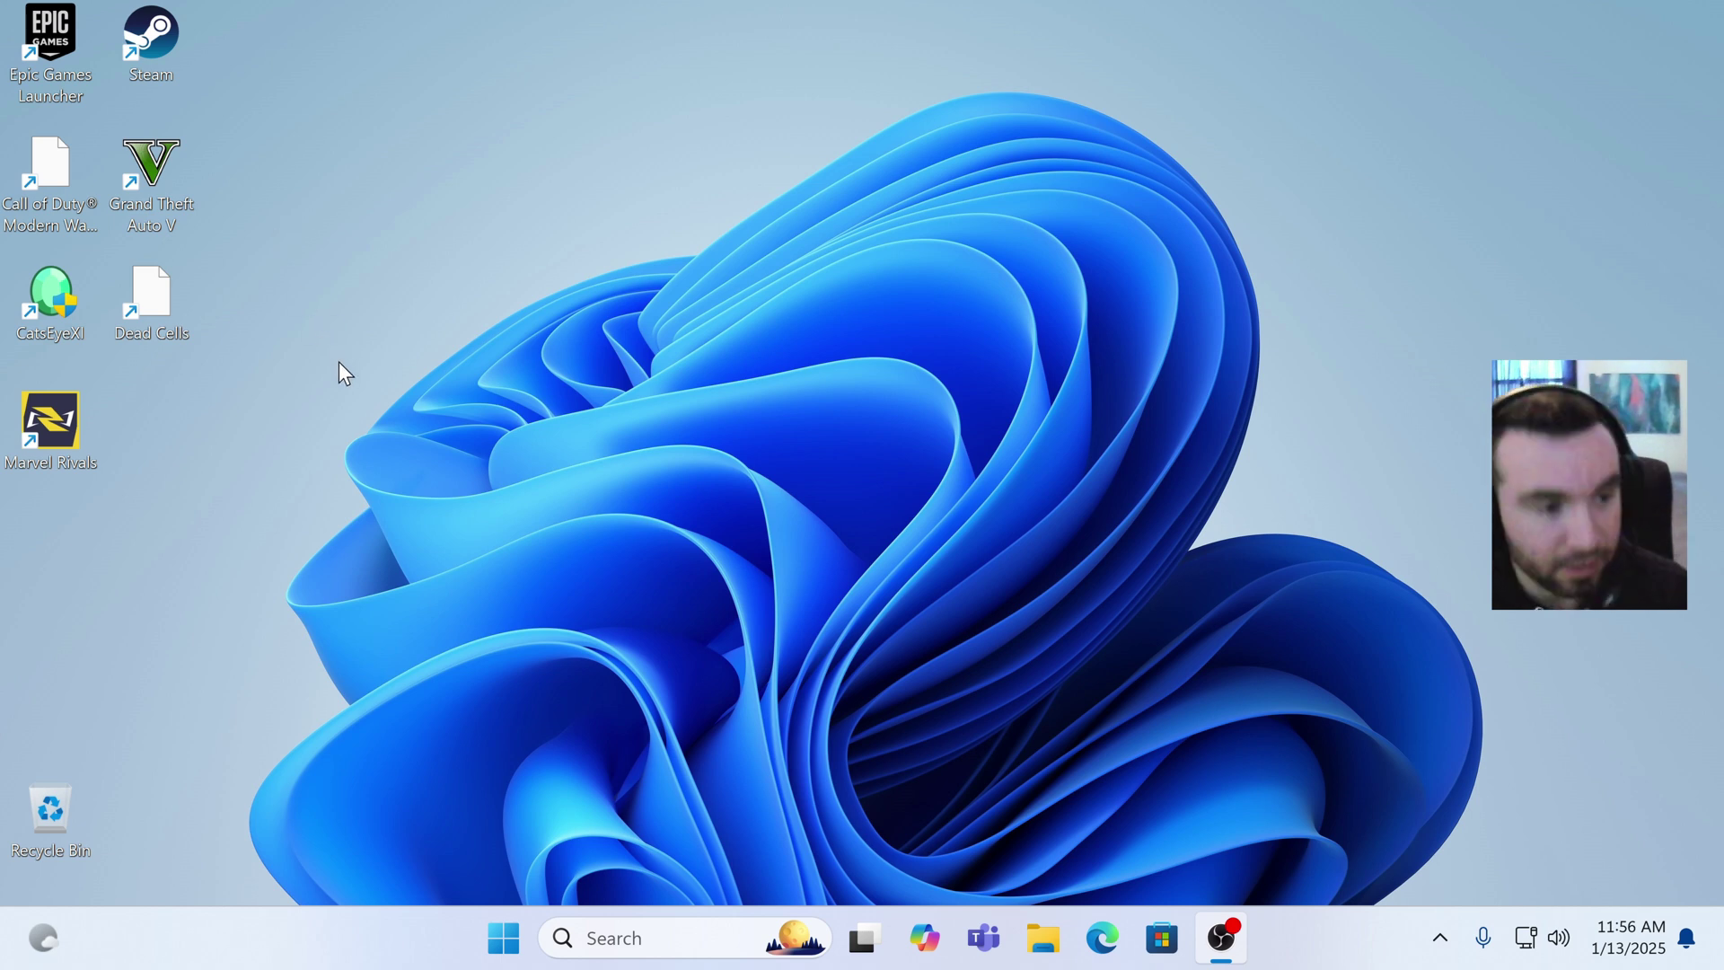
Step: Open the Run dialog with Win+R to enter %USERPROFILE%\AppData\Local
key("super+r")
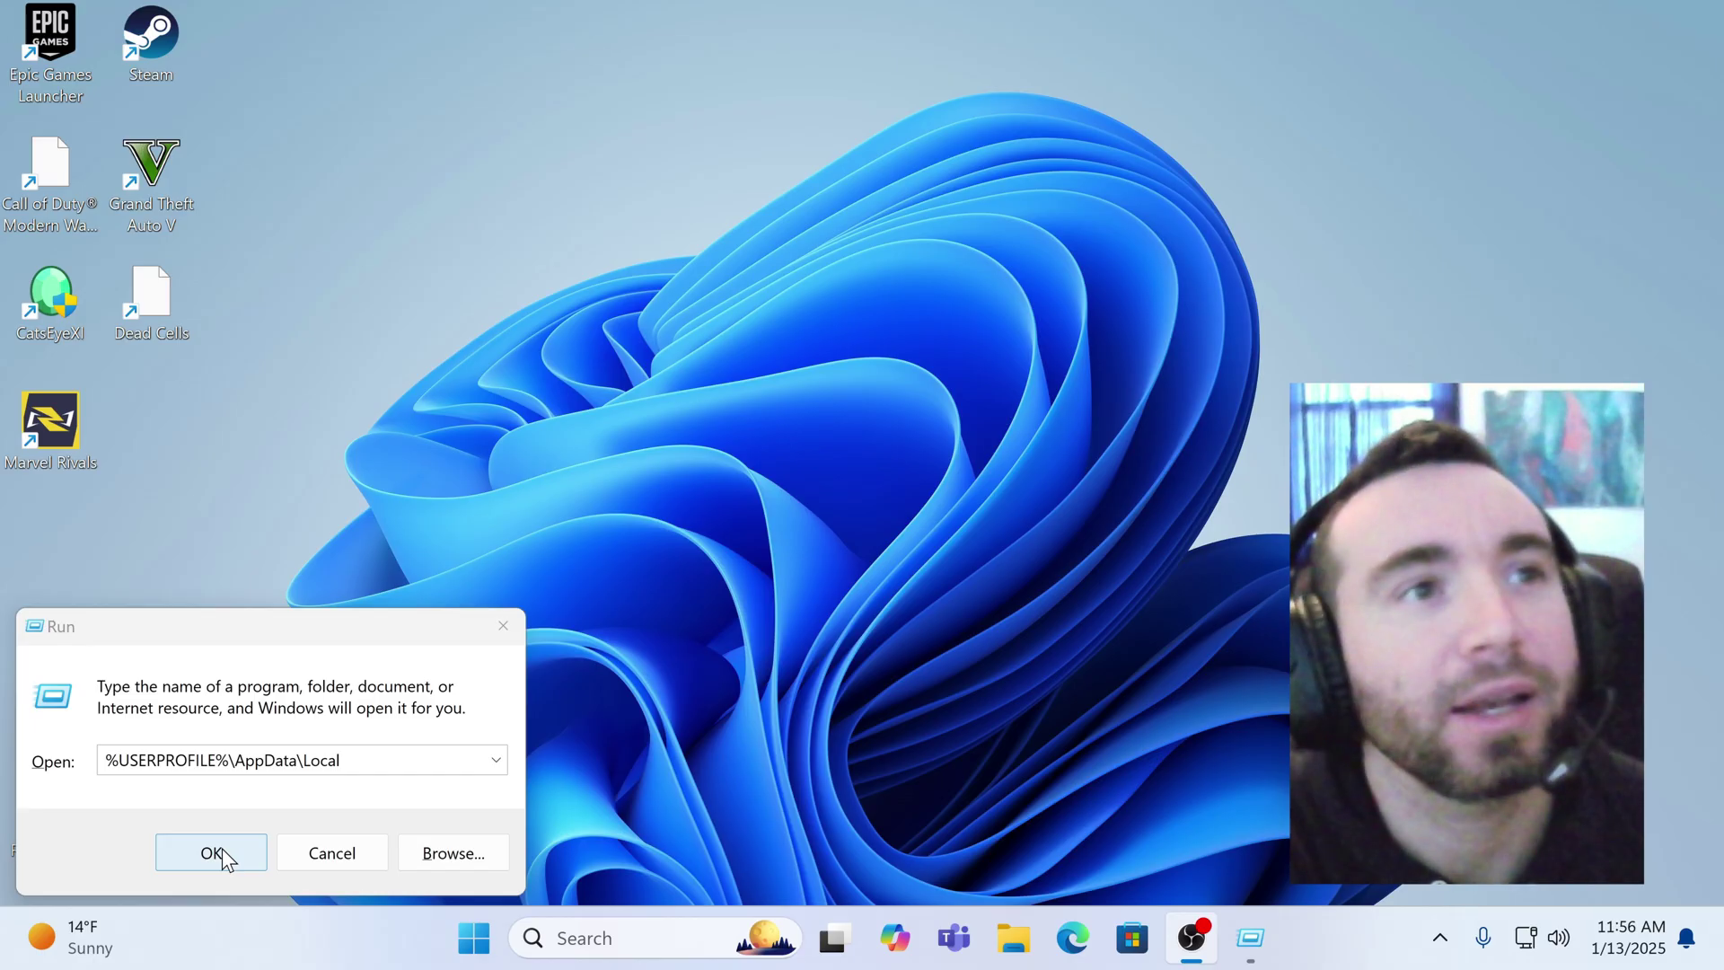
Step: Open the Local AppData folder from Run and delete the IconCache file
left_click(222, 849)
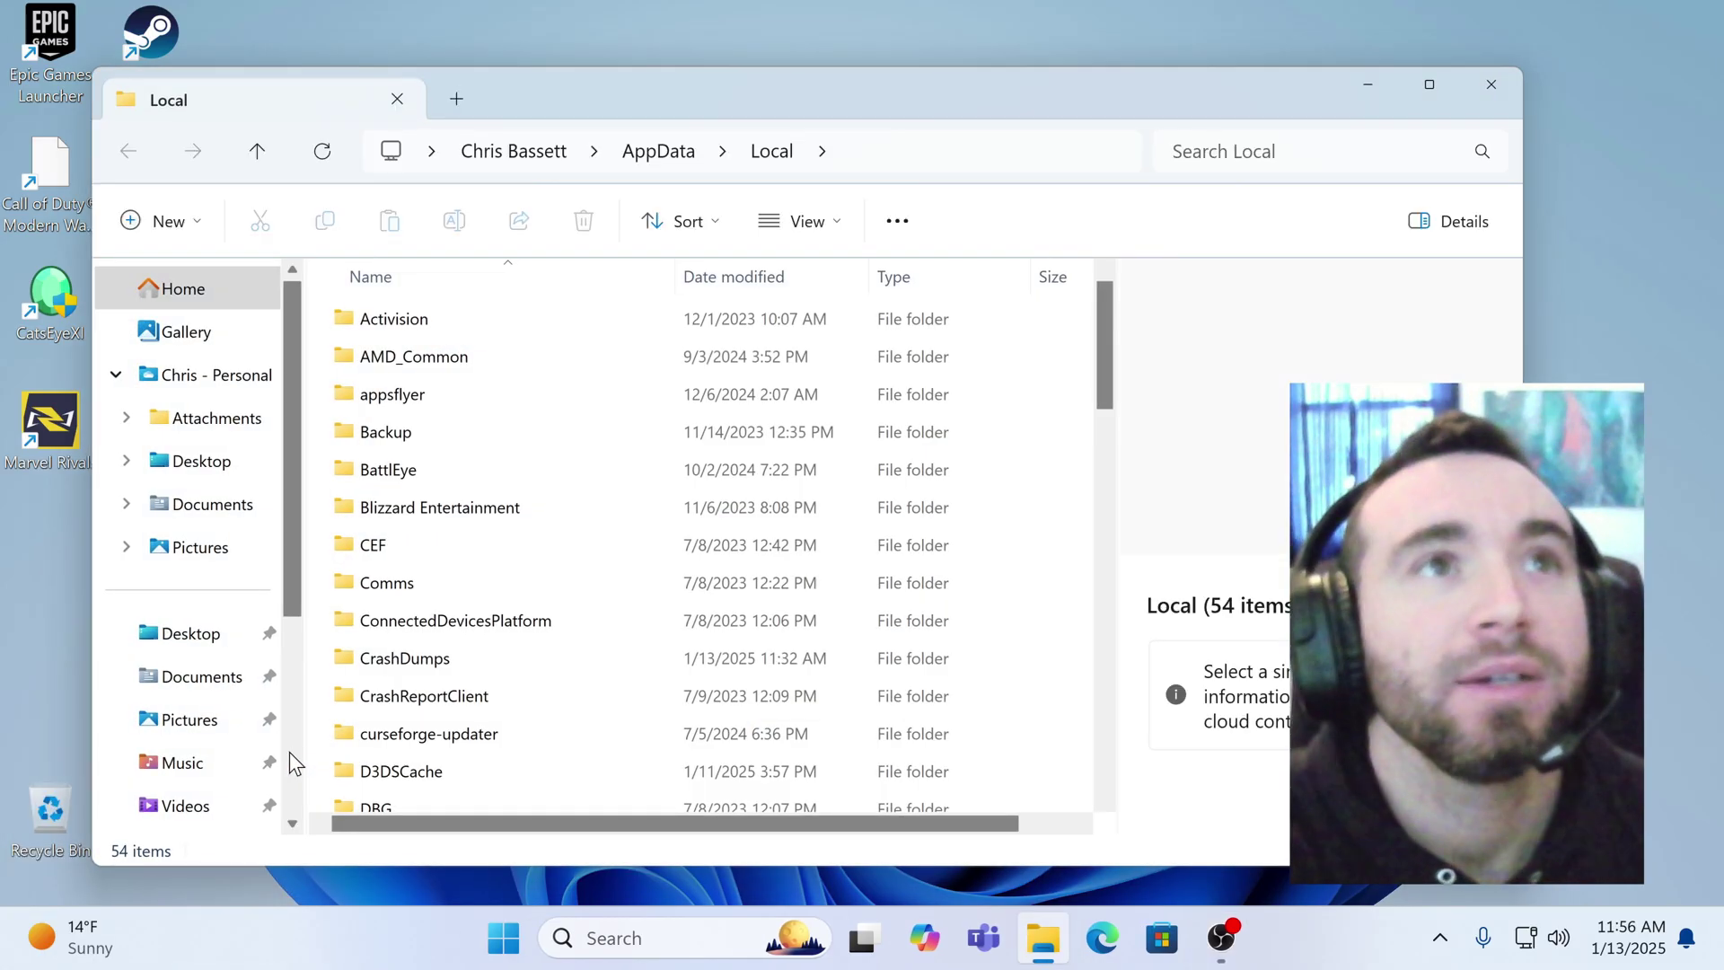
scroll(456, 398, "down", 7)
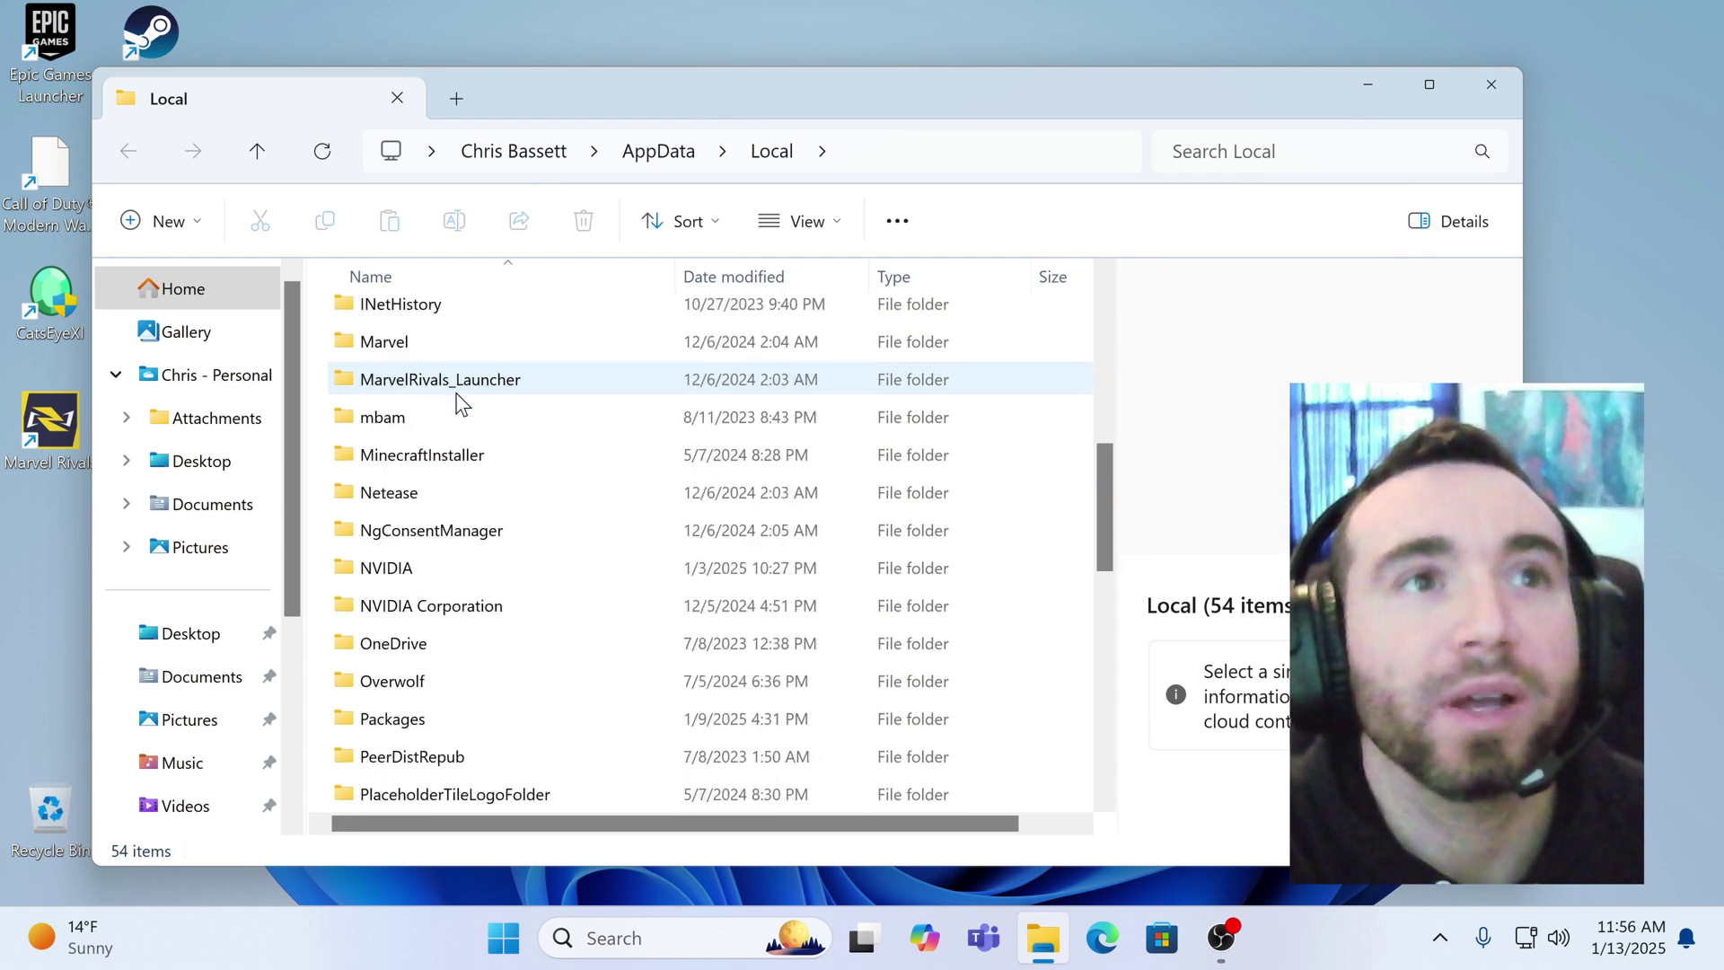
scroll(456, 396, "down", 7)
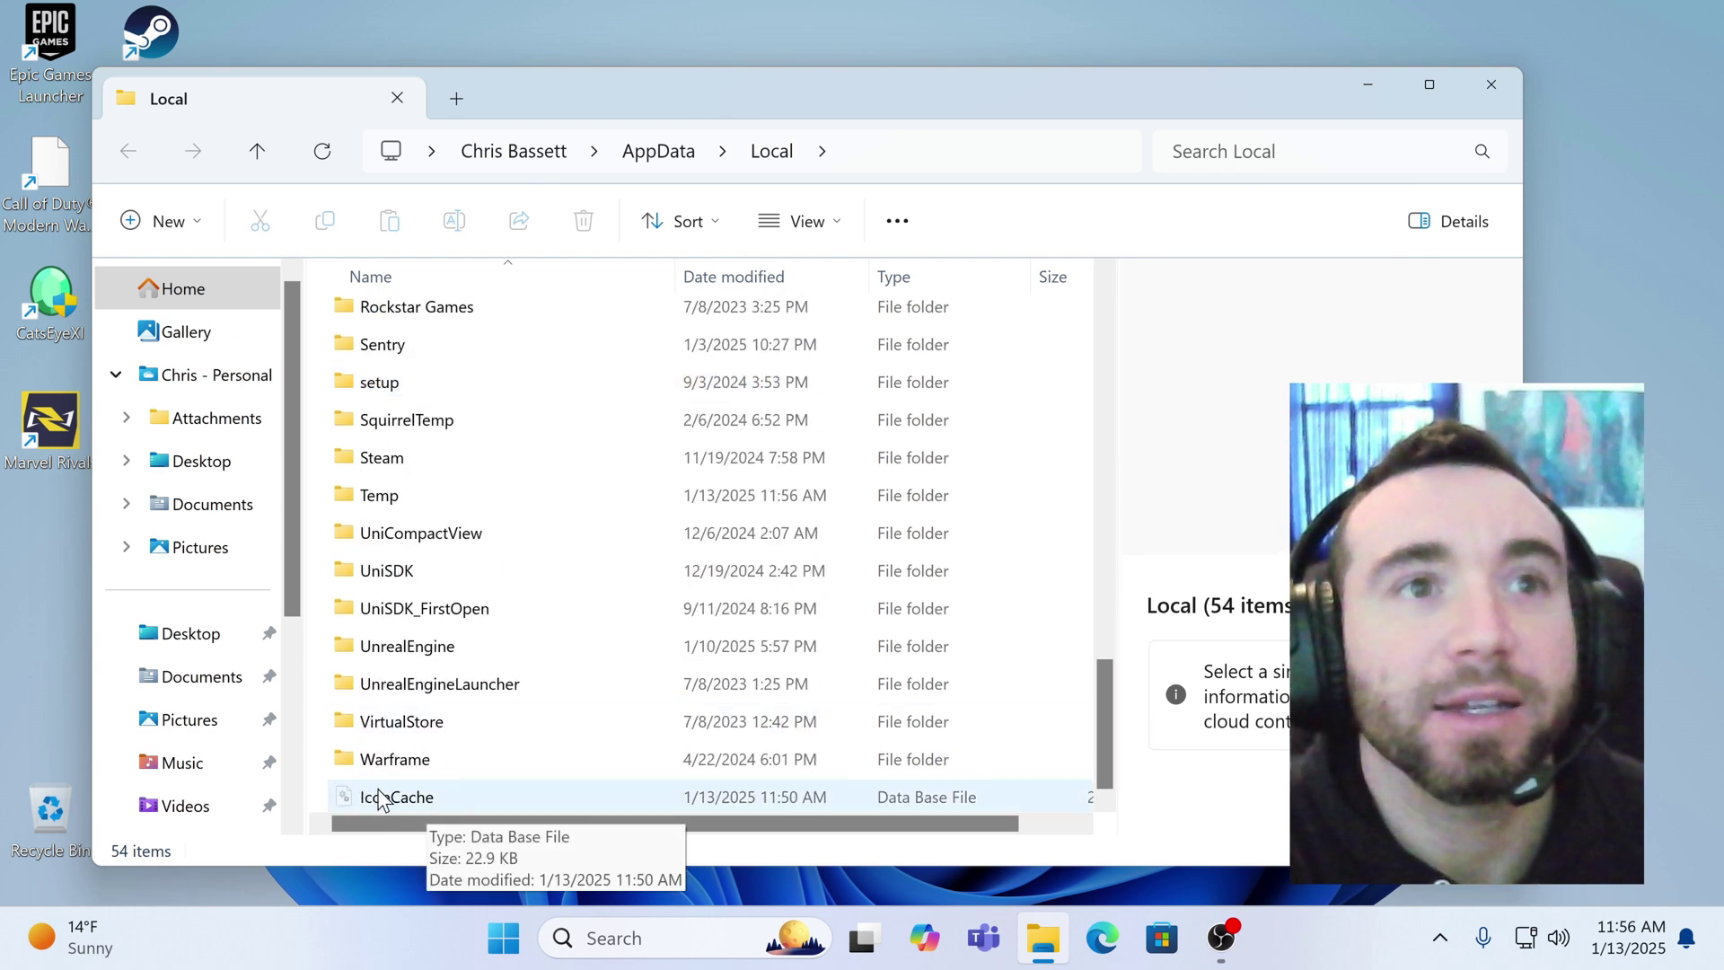
right_click(391, 791)
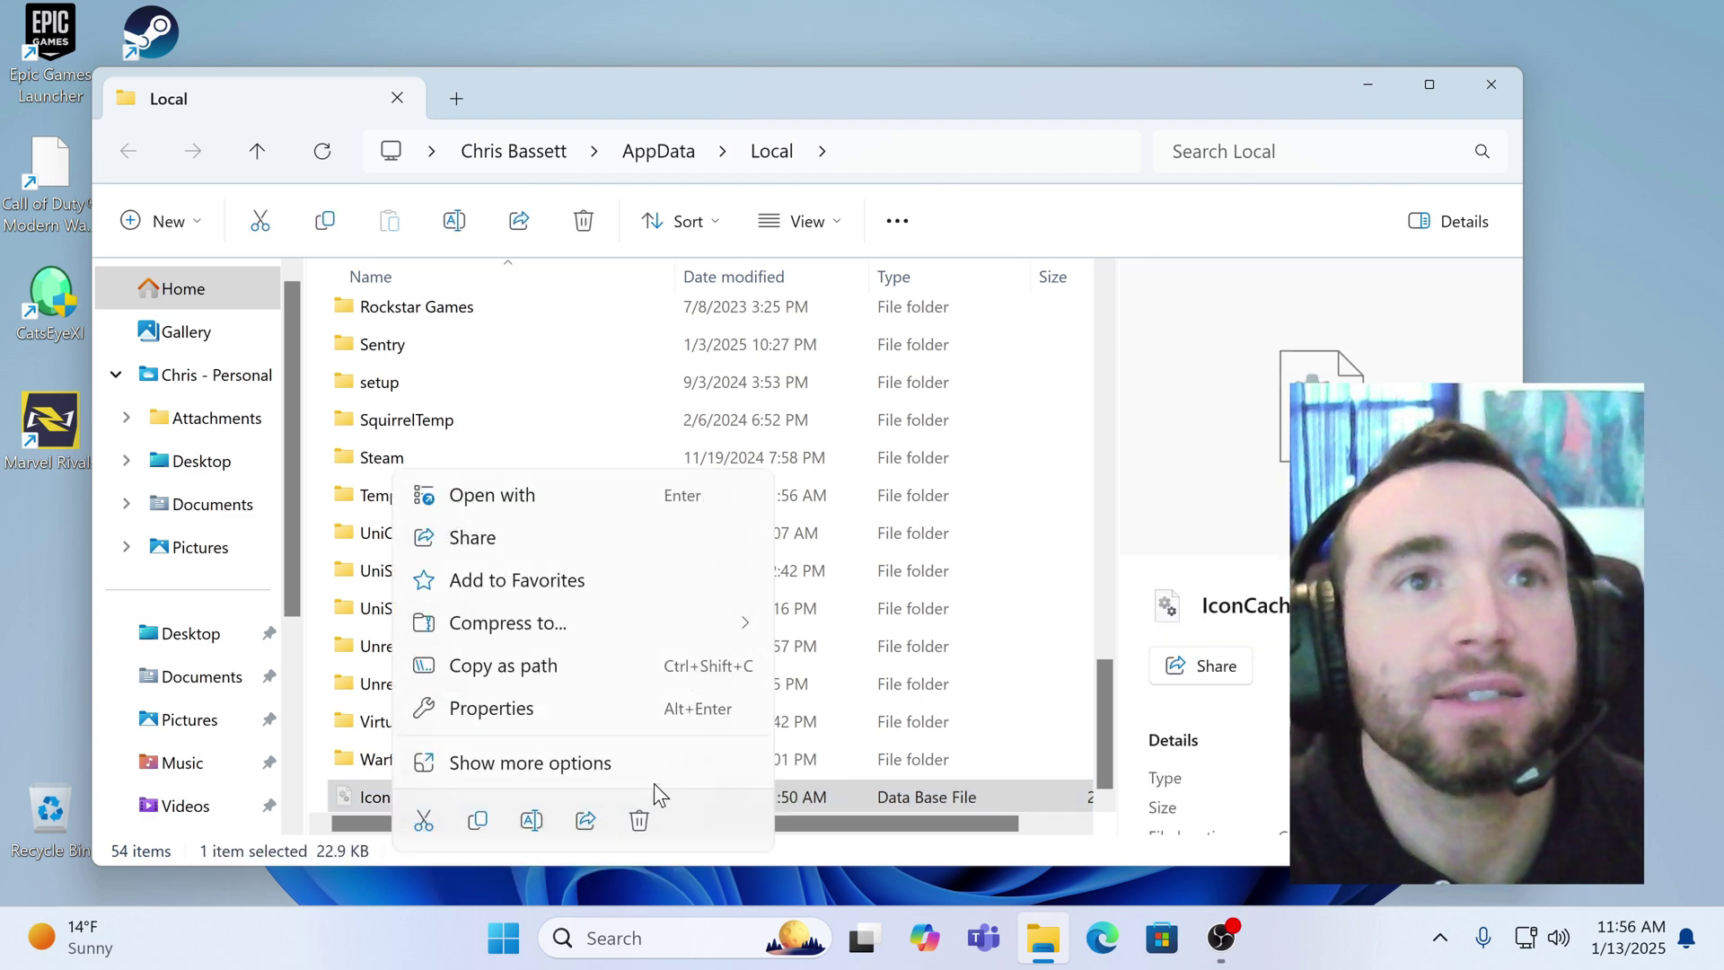
left_click(634, 825)
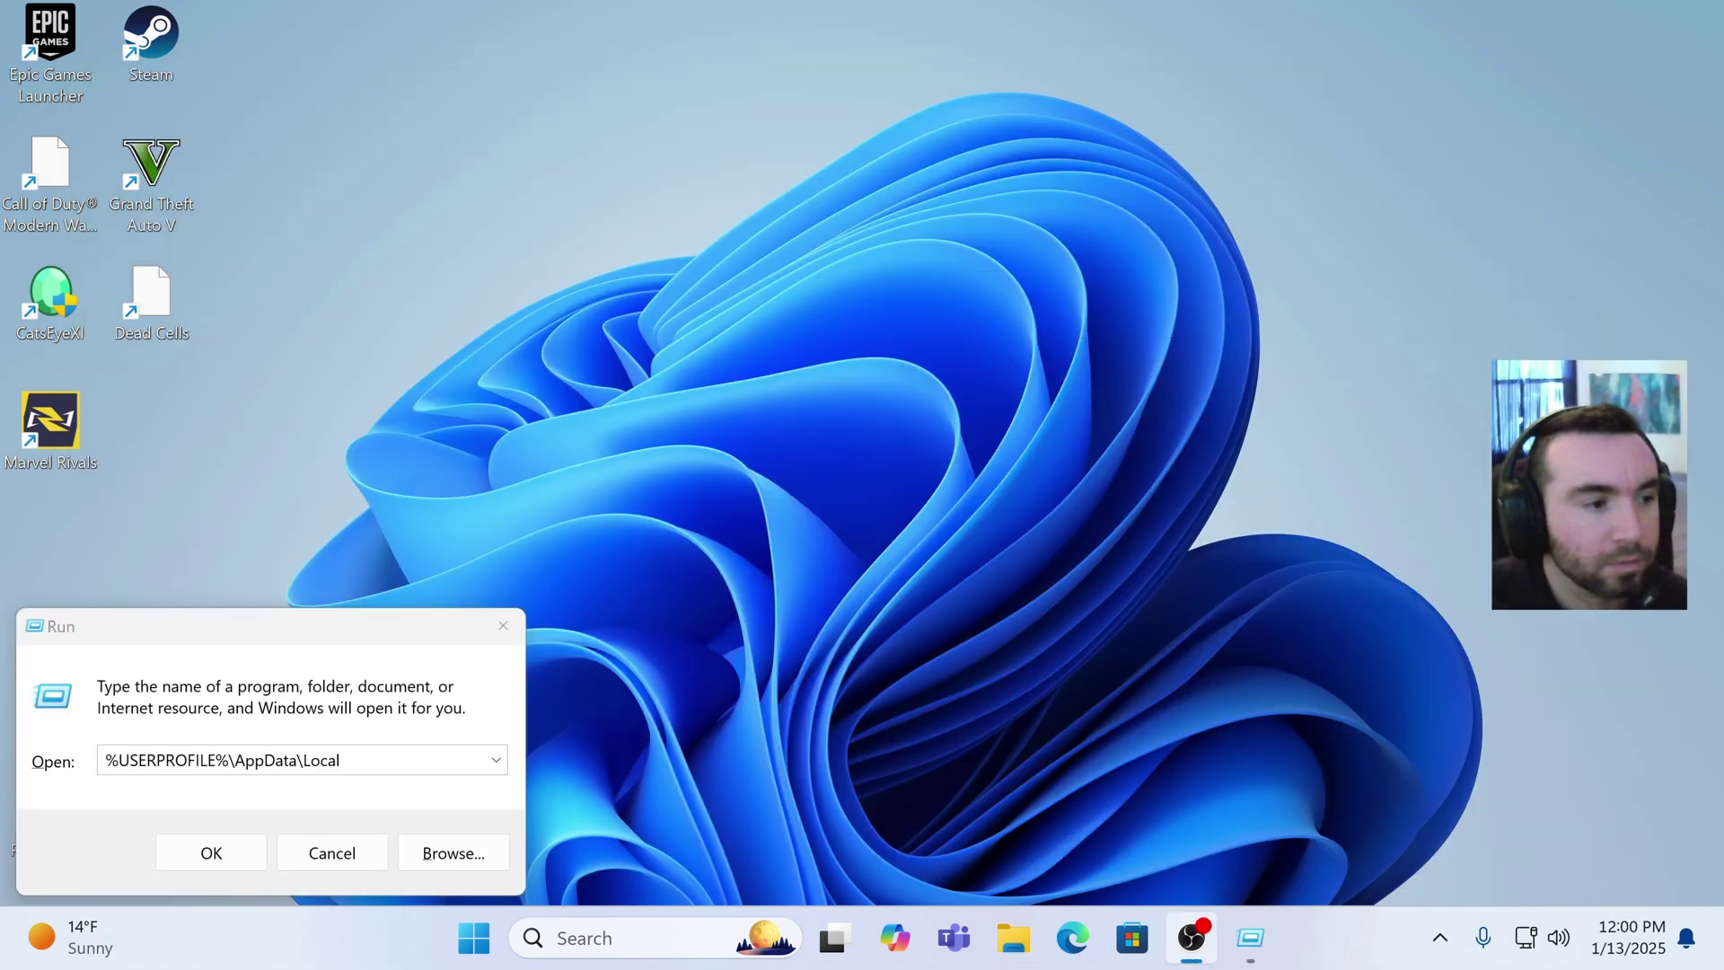
Step: Reopen the Local AppData folder and scroll through it looking for IconCache
left_click(209, 853)
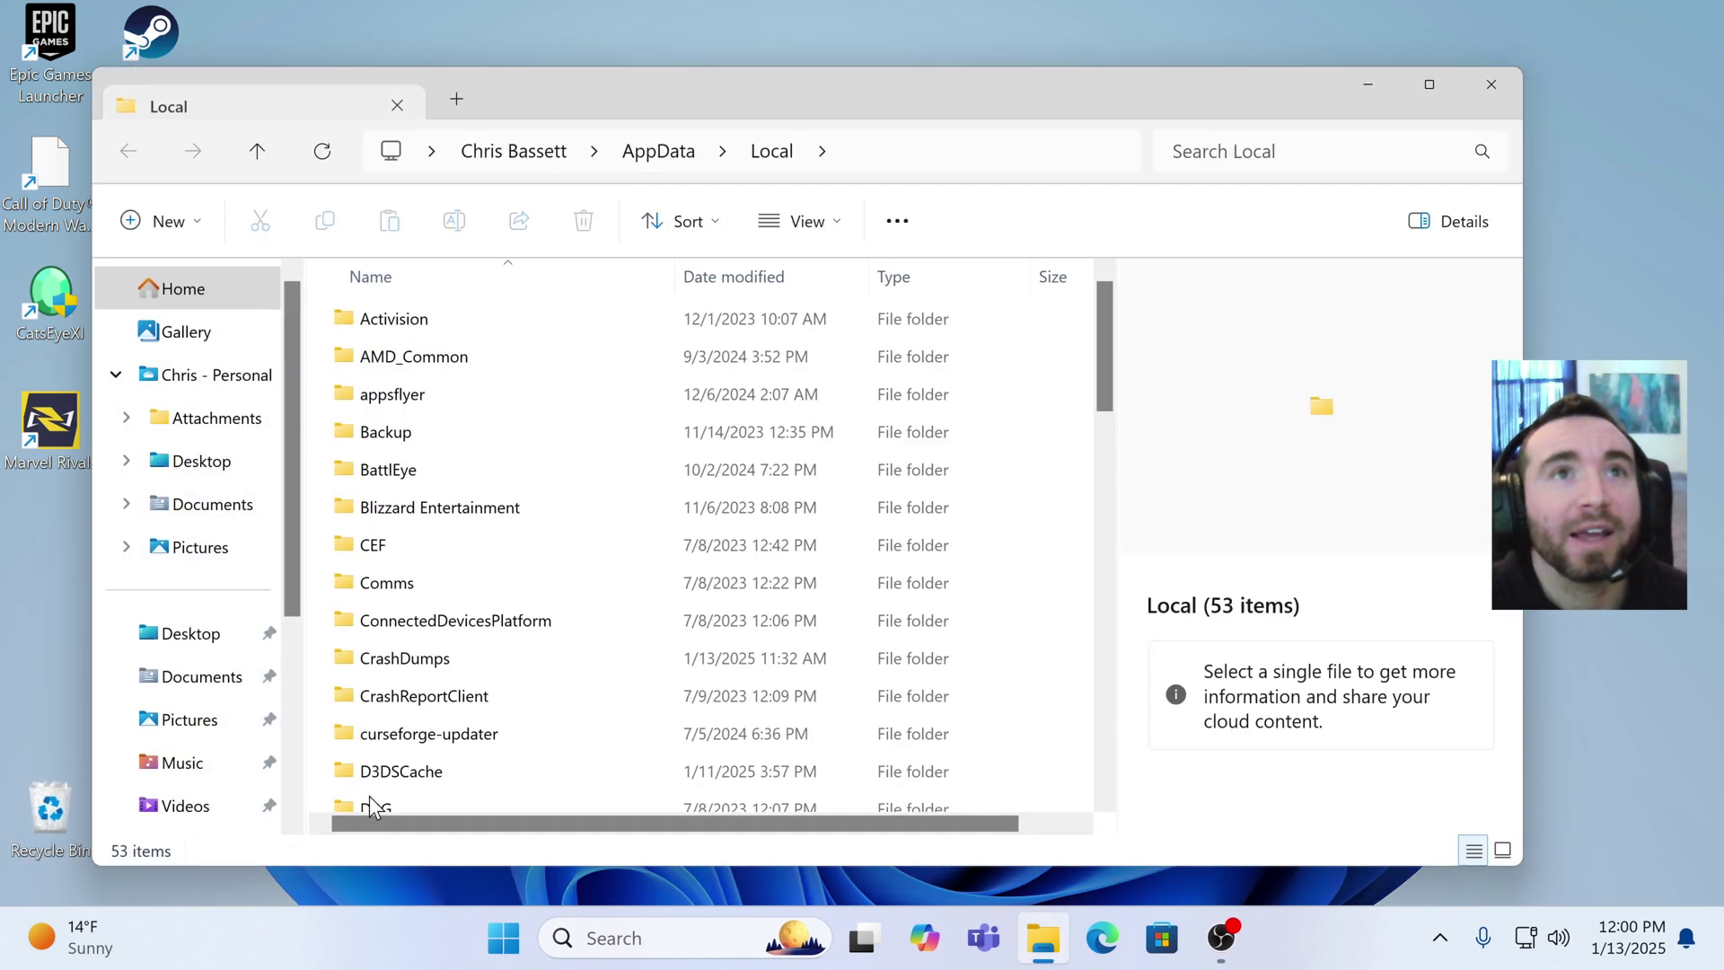
scroll(467, 584, "down", 7)
scroll(492, 573, "down", 8)
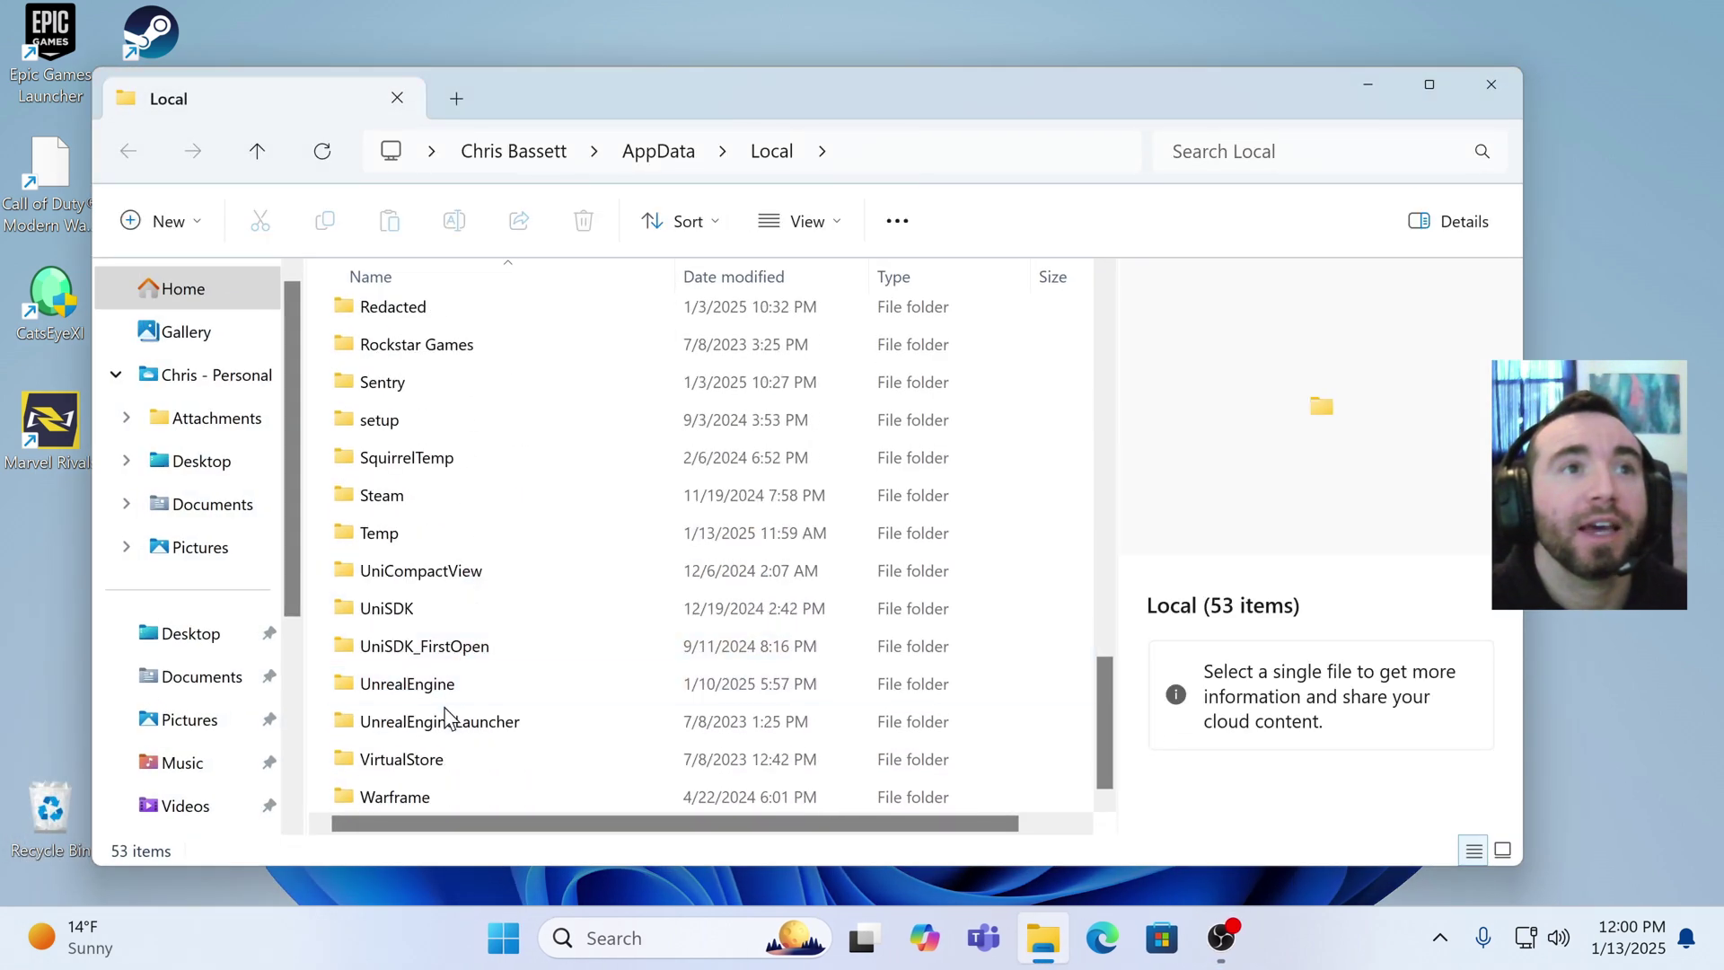
scroll(467, 768, "up", 2)
scroll(474, 772, "up", 12)
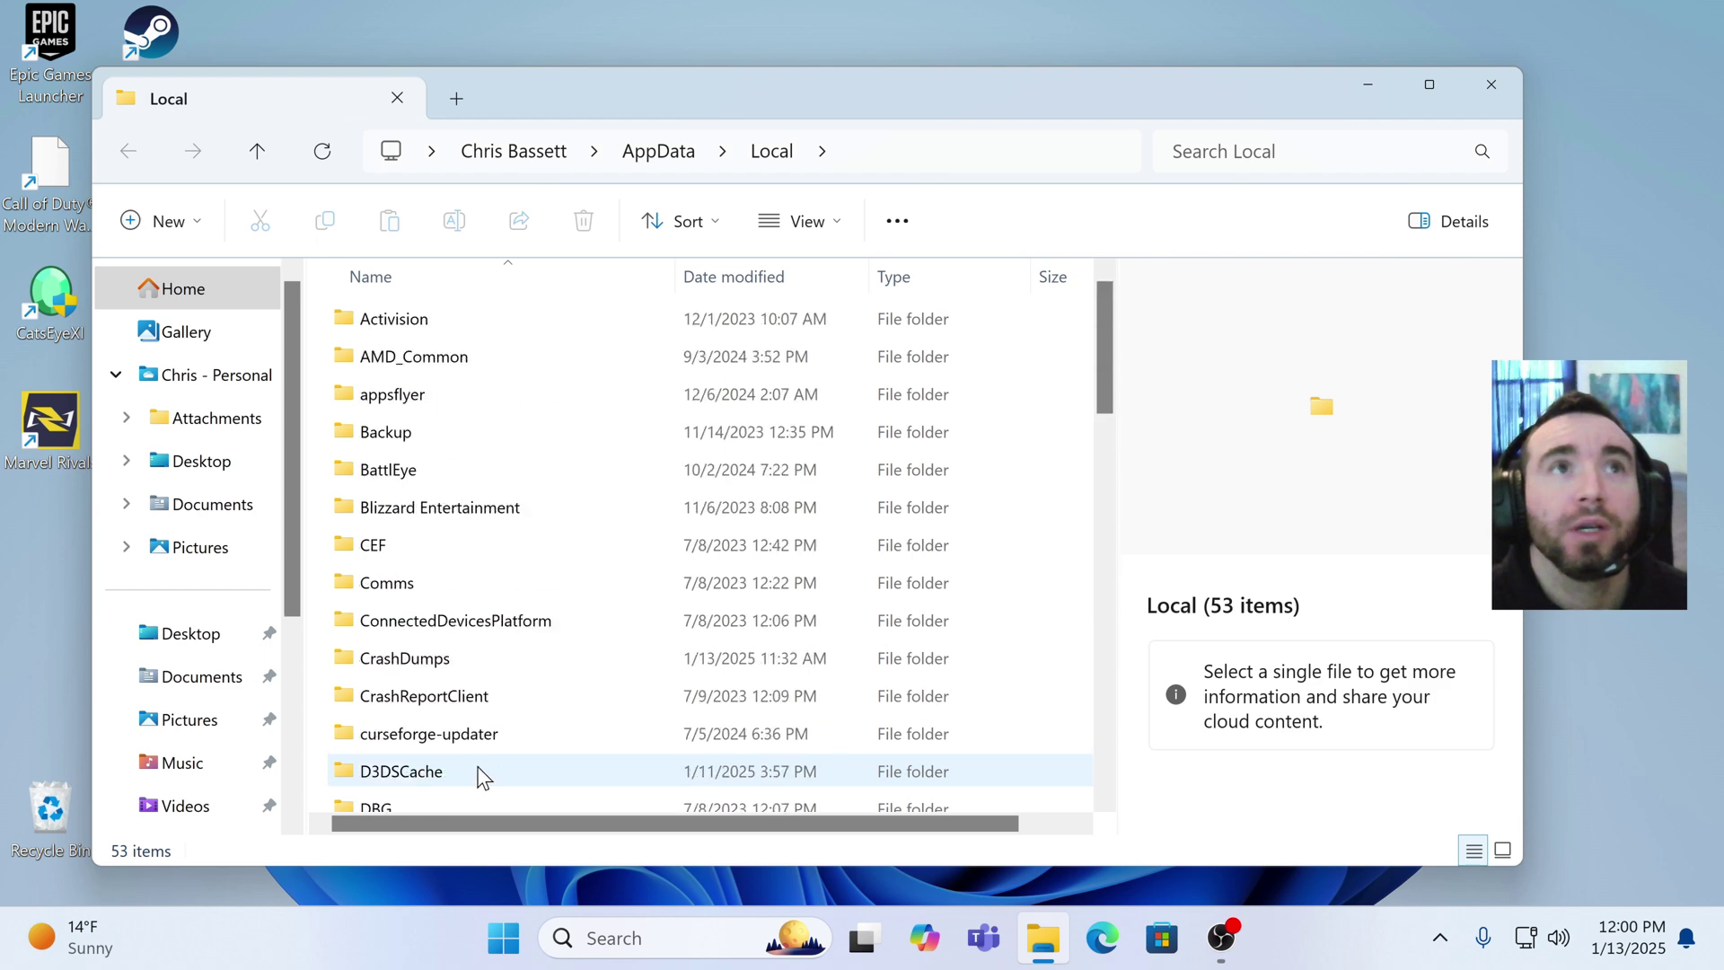
Step: Turn on Show > Hidden items and recheck the list, confirming IconCache is gone (53 items)
left_click(812, 223)
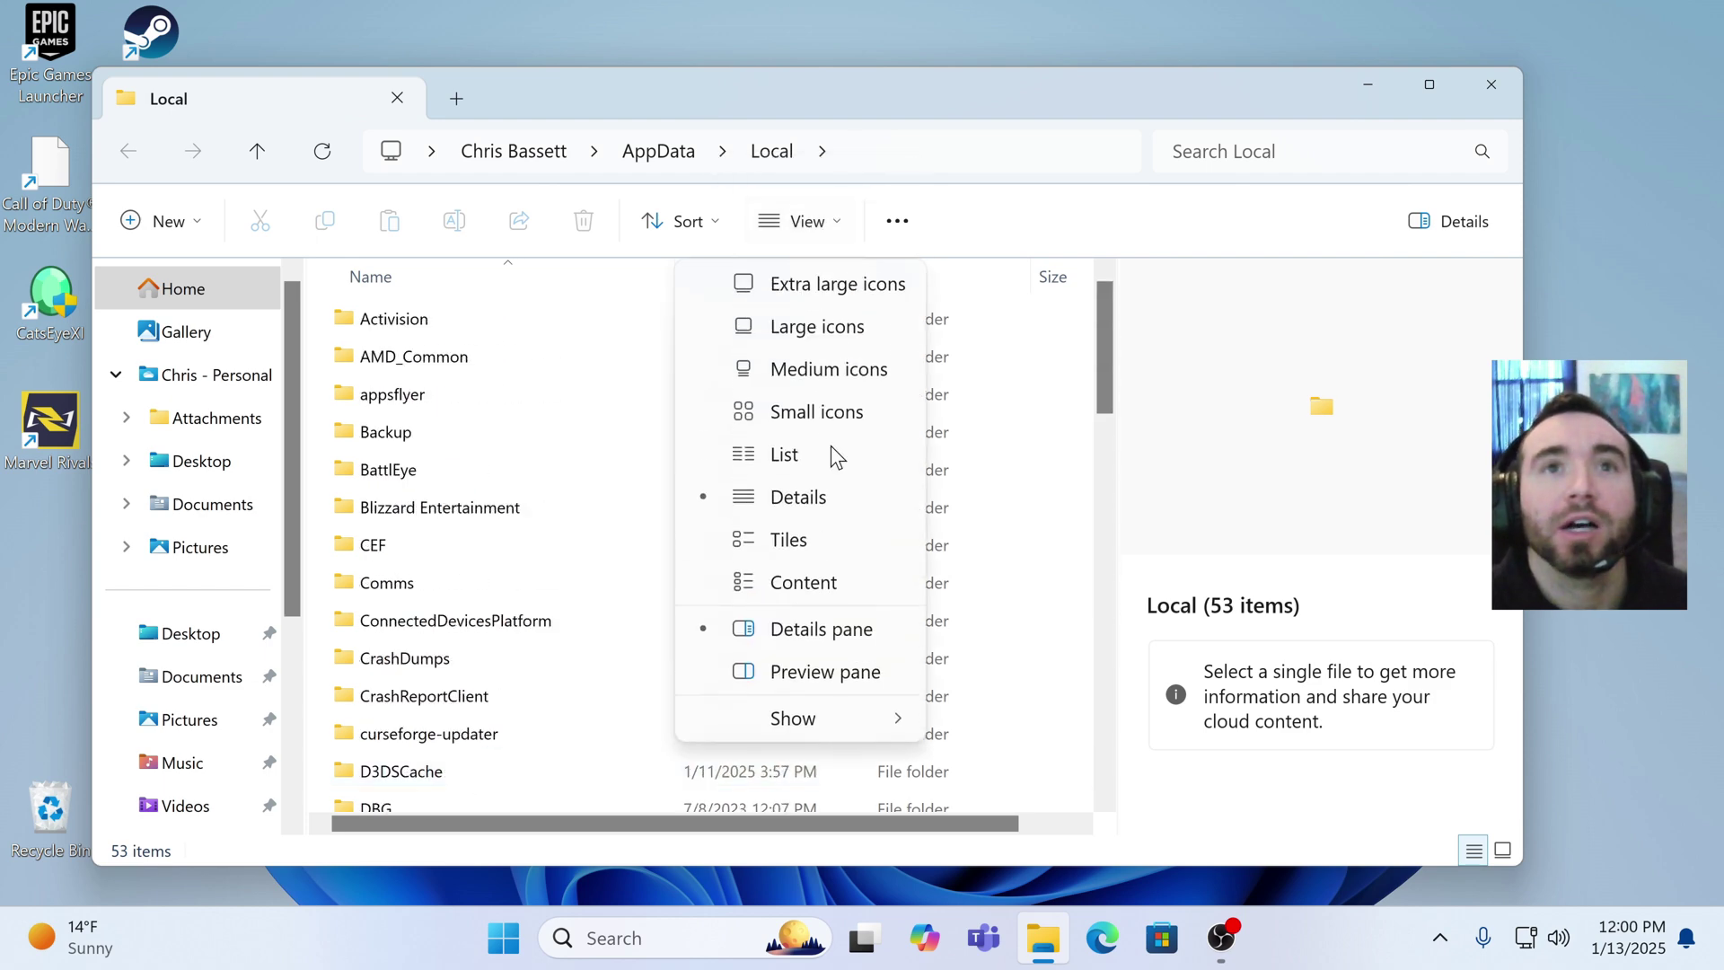
mouse_move(805, 732)
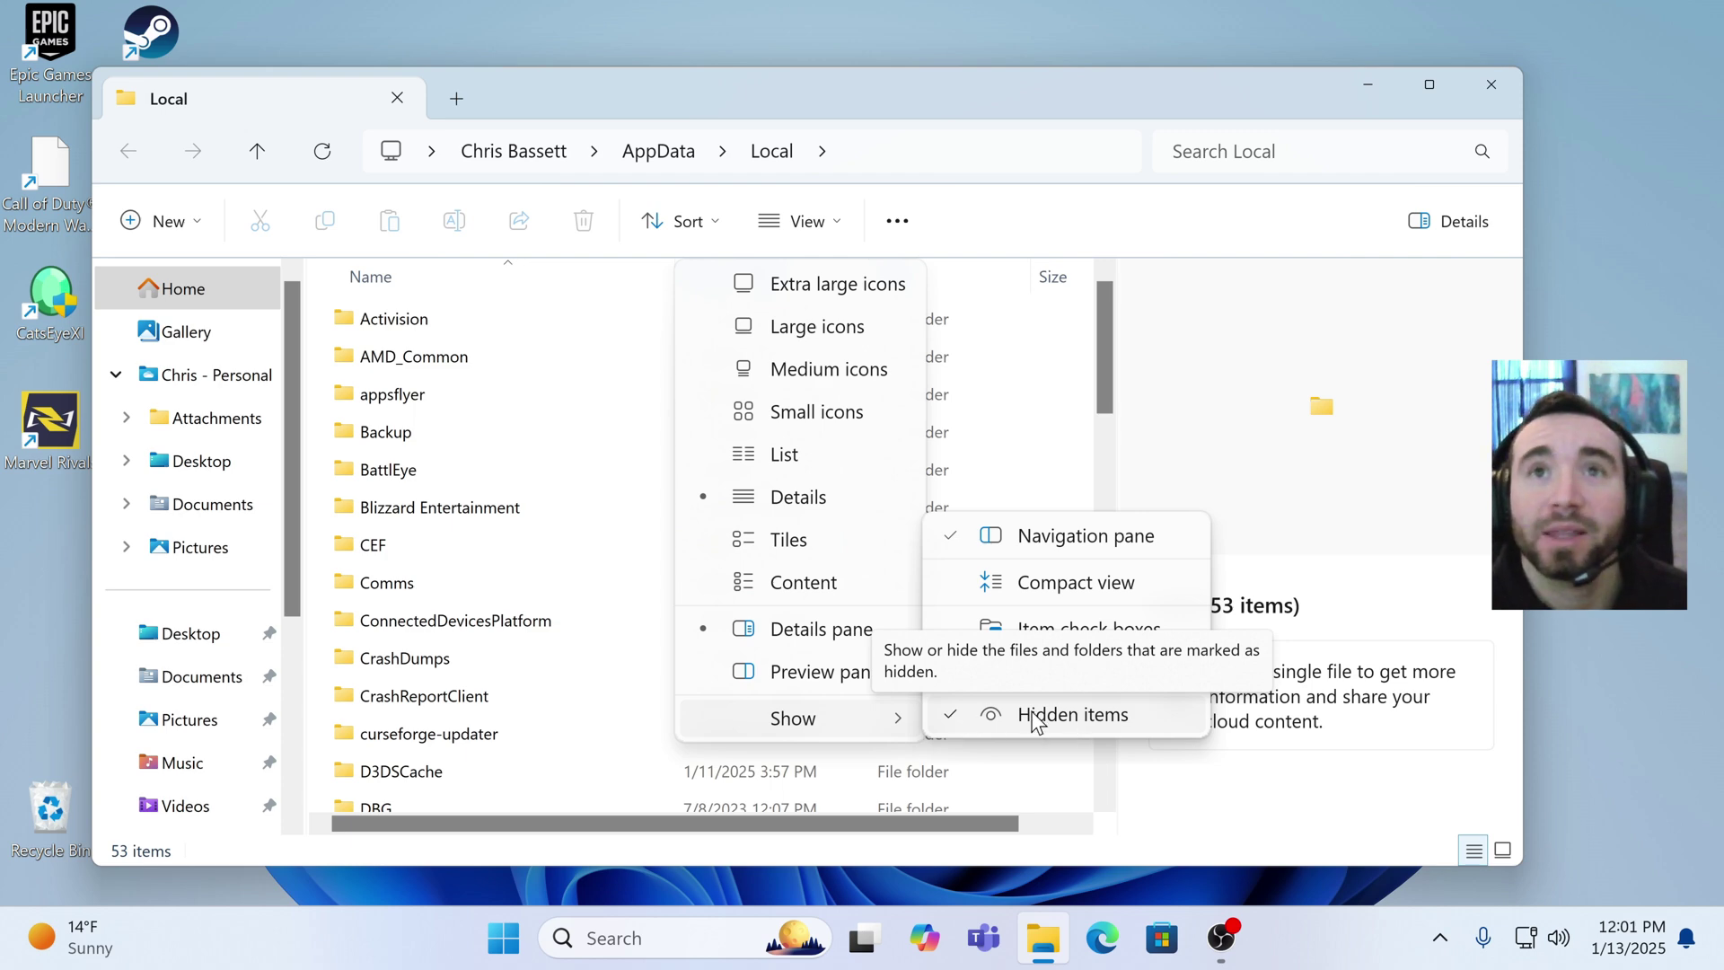
left_click(976, 718)
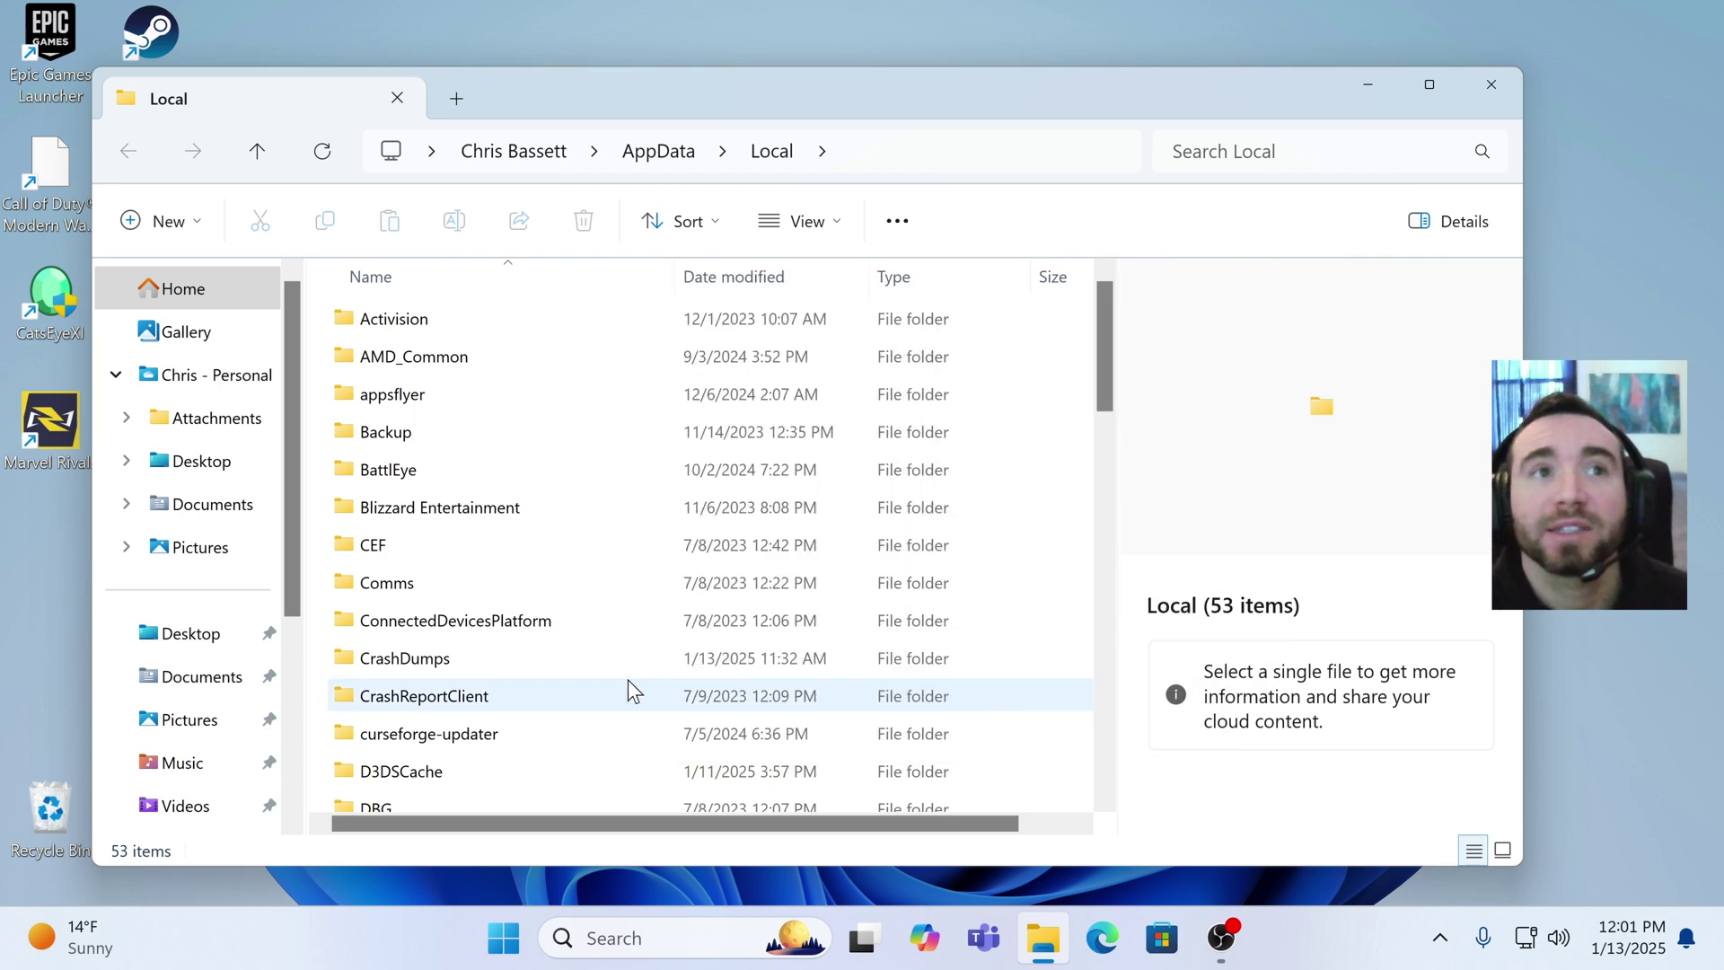
scroll(627, 689, "down", 12)
scroll(591, 699, "down", 1)
scroll(594, 700, "up", 10)
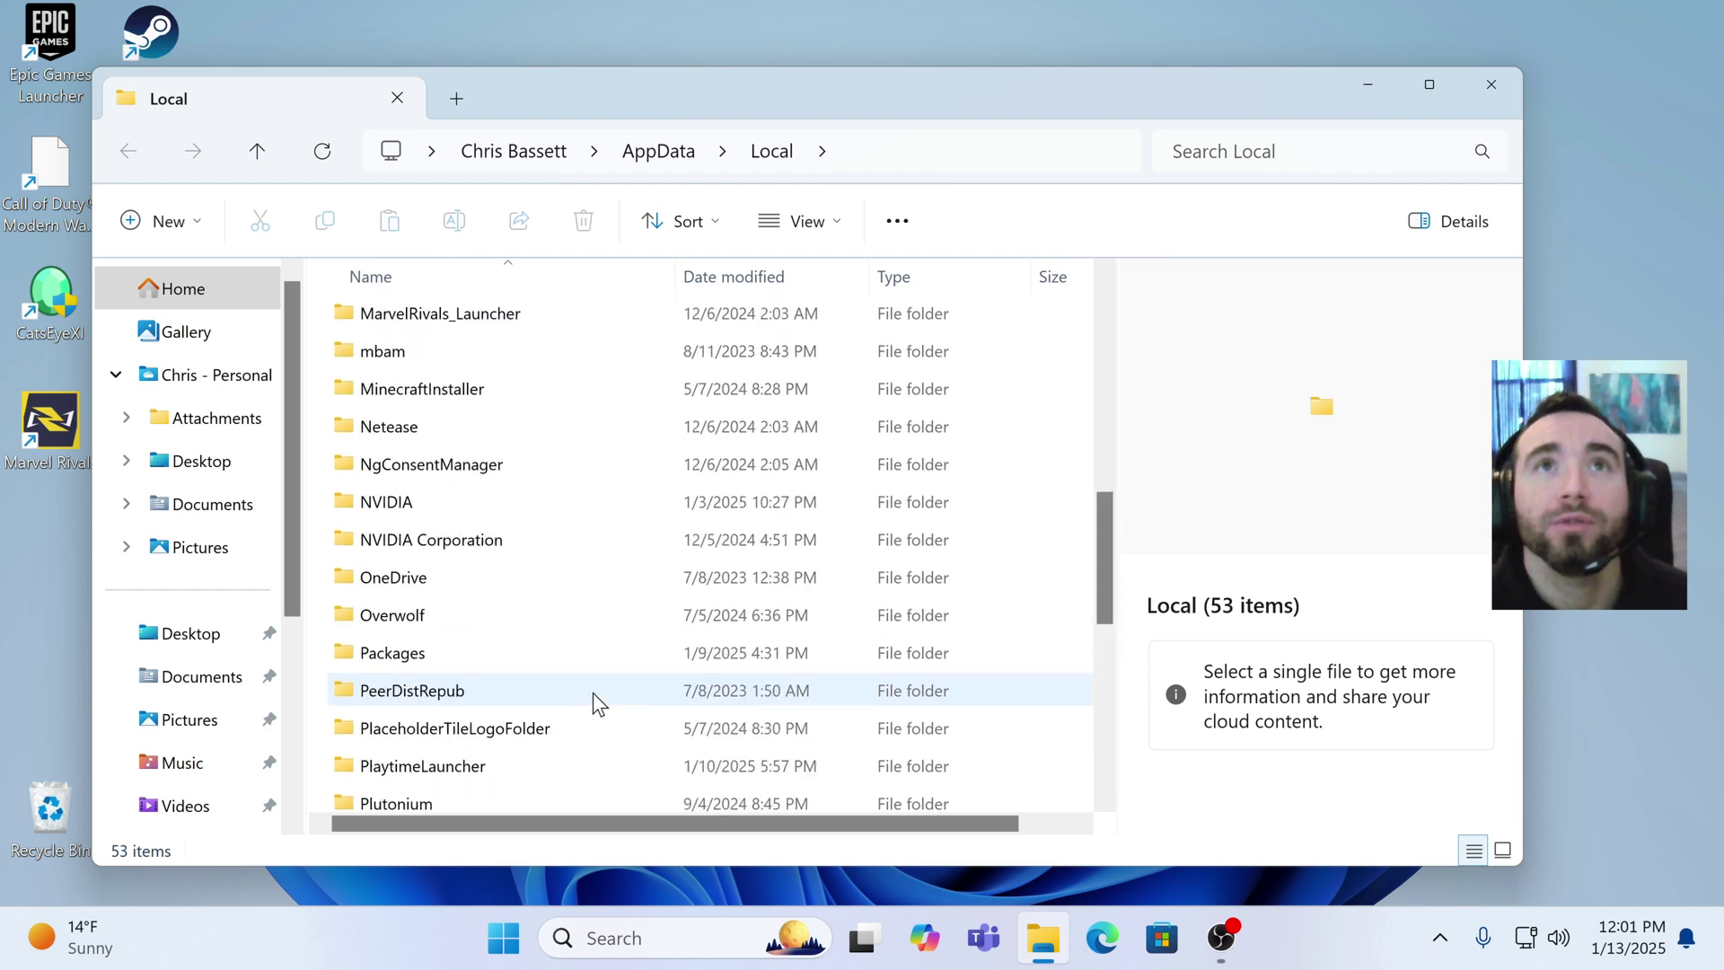
Step: Open Task Manager from the taskbar and scroll the Processes list to Windows Explorer
left_click(831, 225)
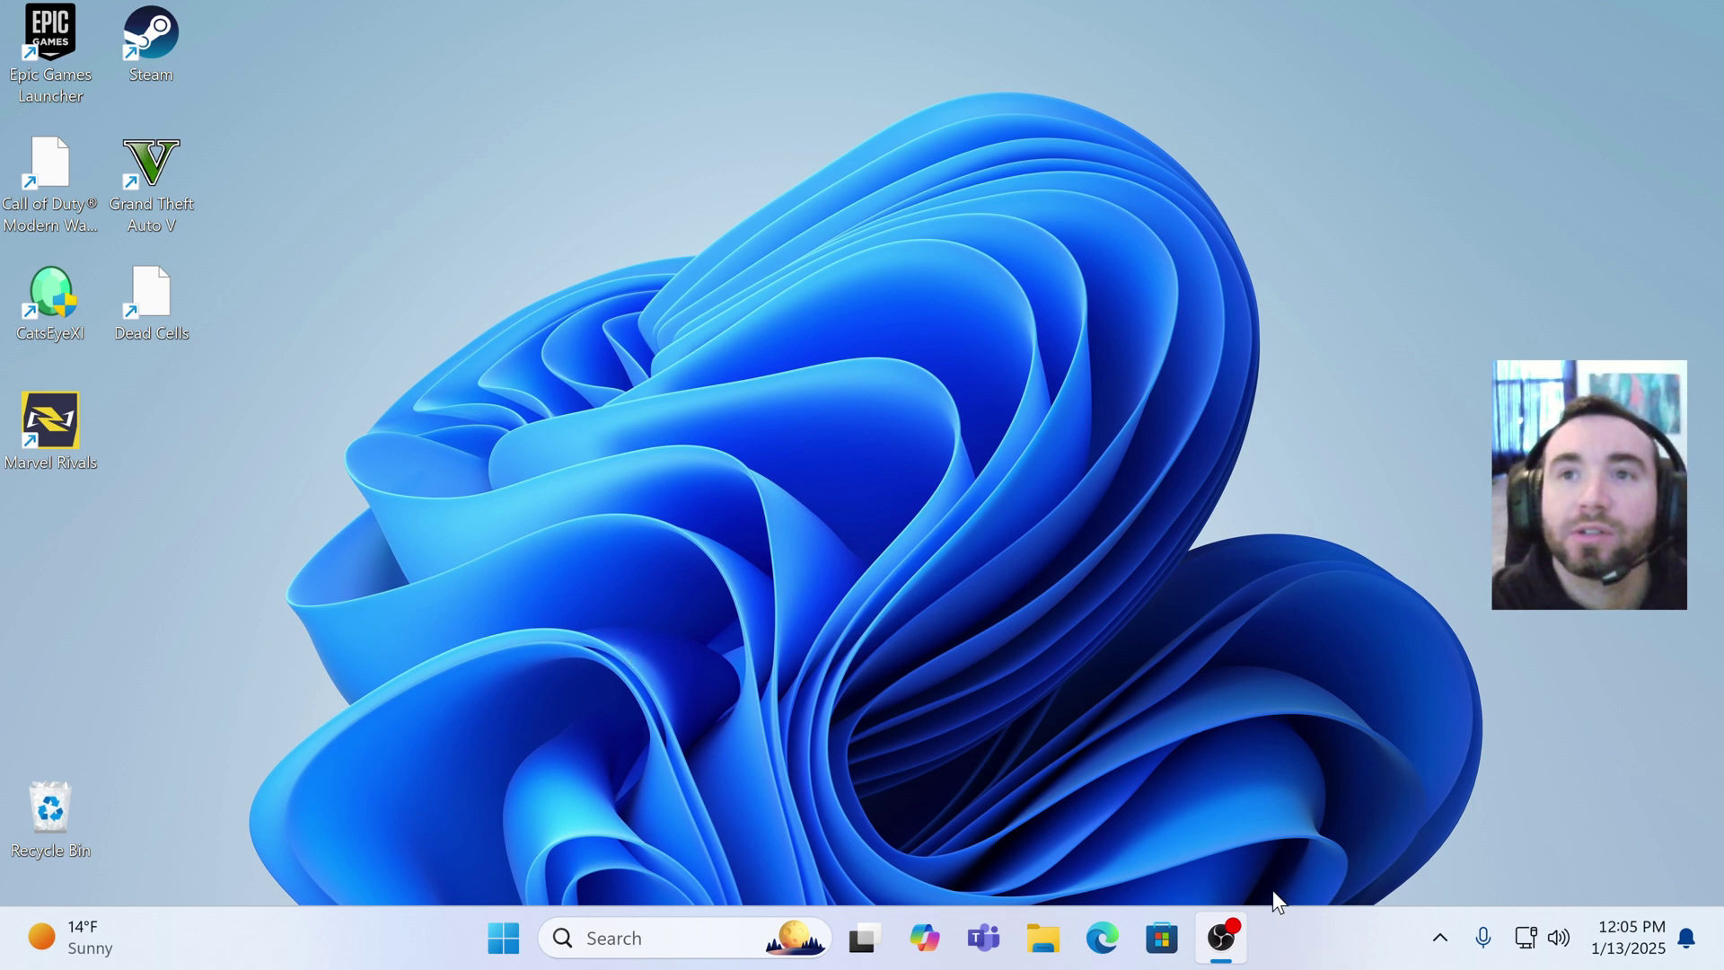
right_click(1320, 932)
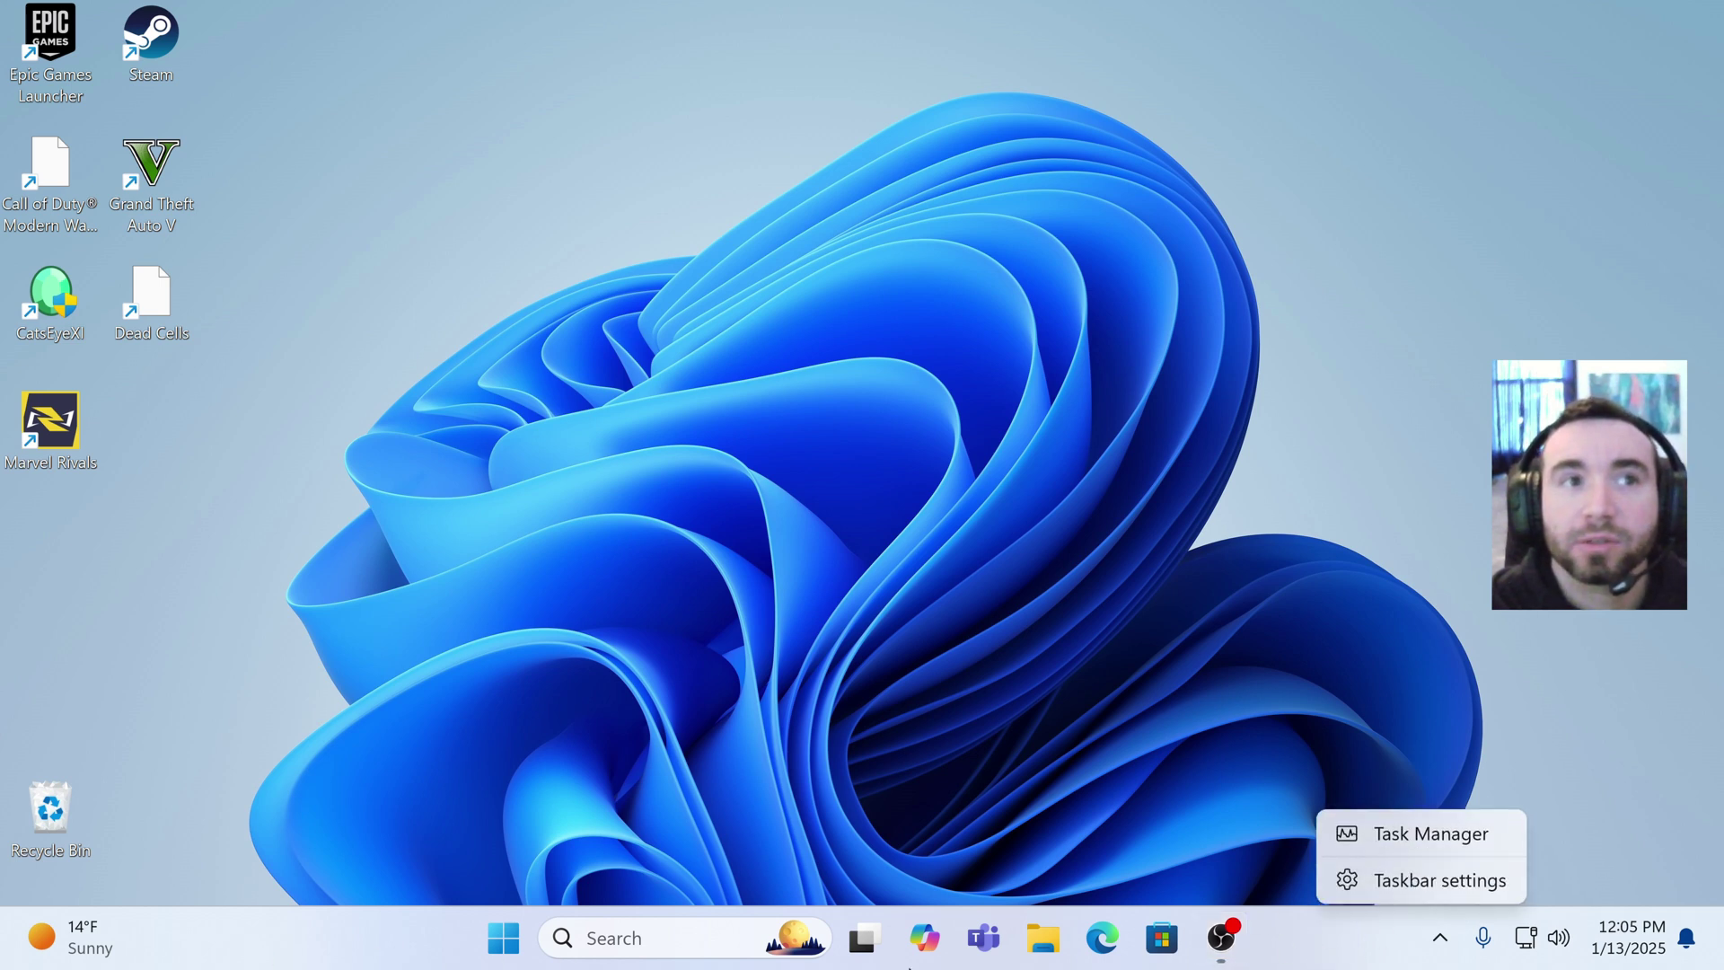
left_click(1397, 833)
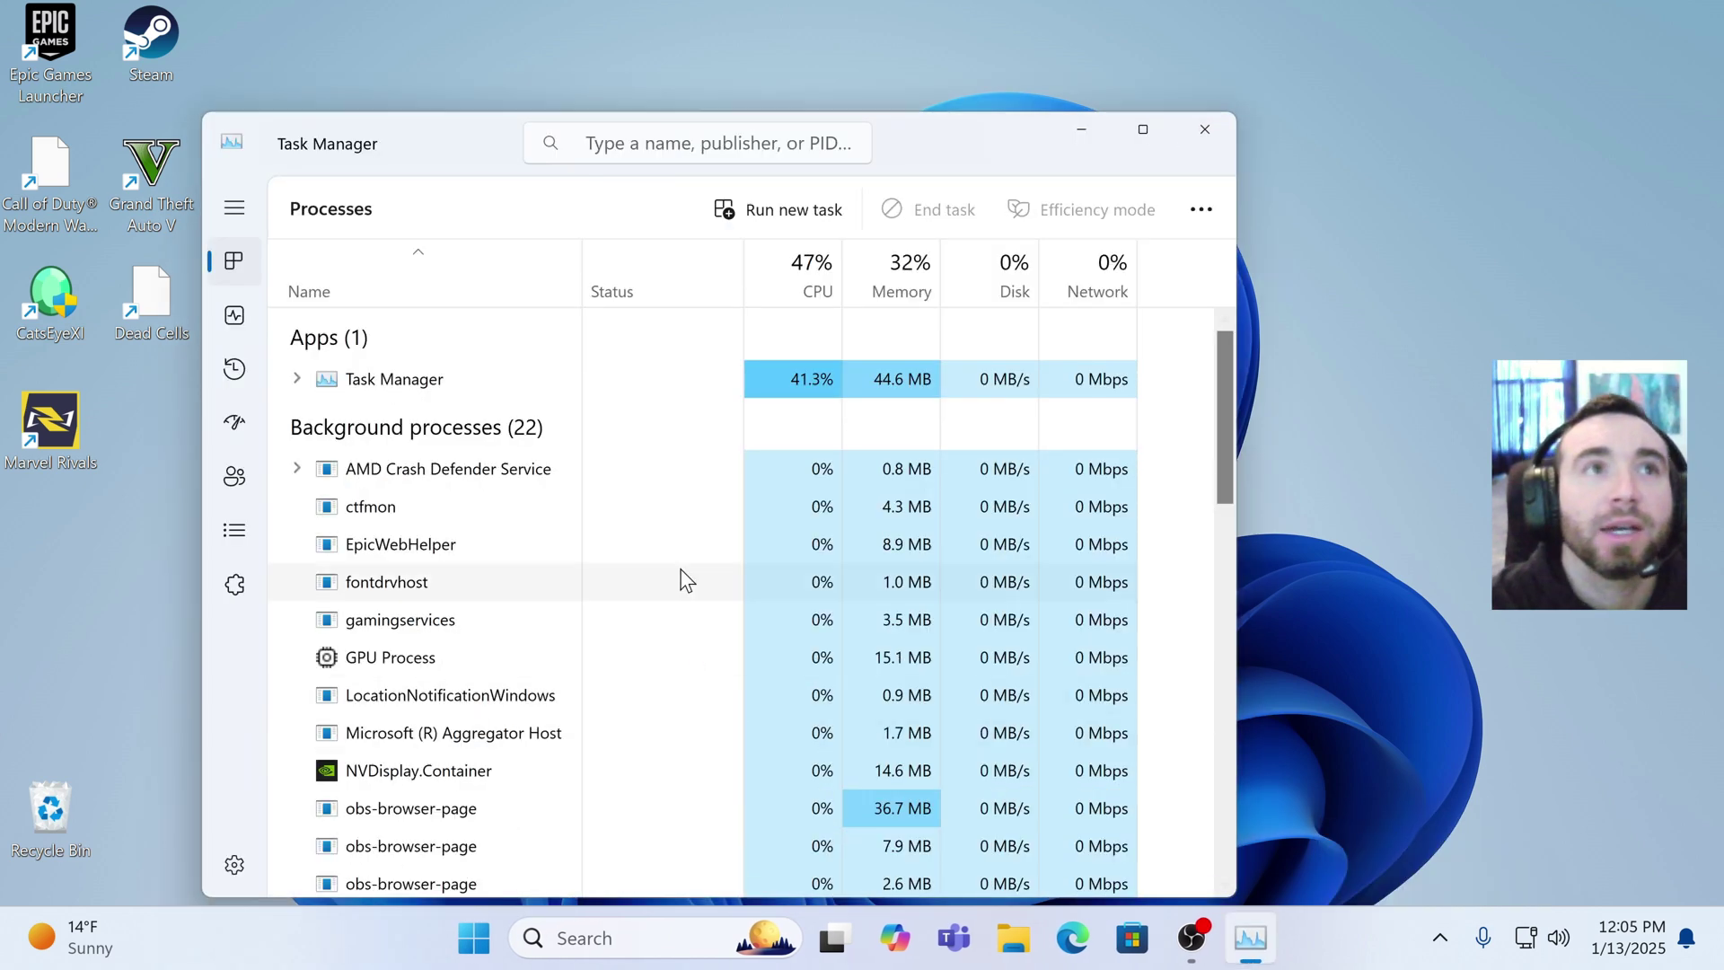
scroll(453, 536, "down", 5)
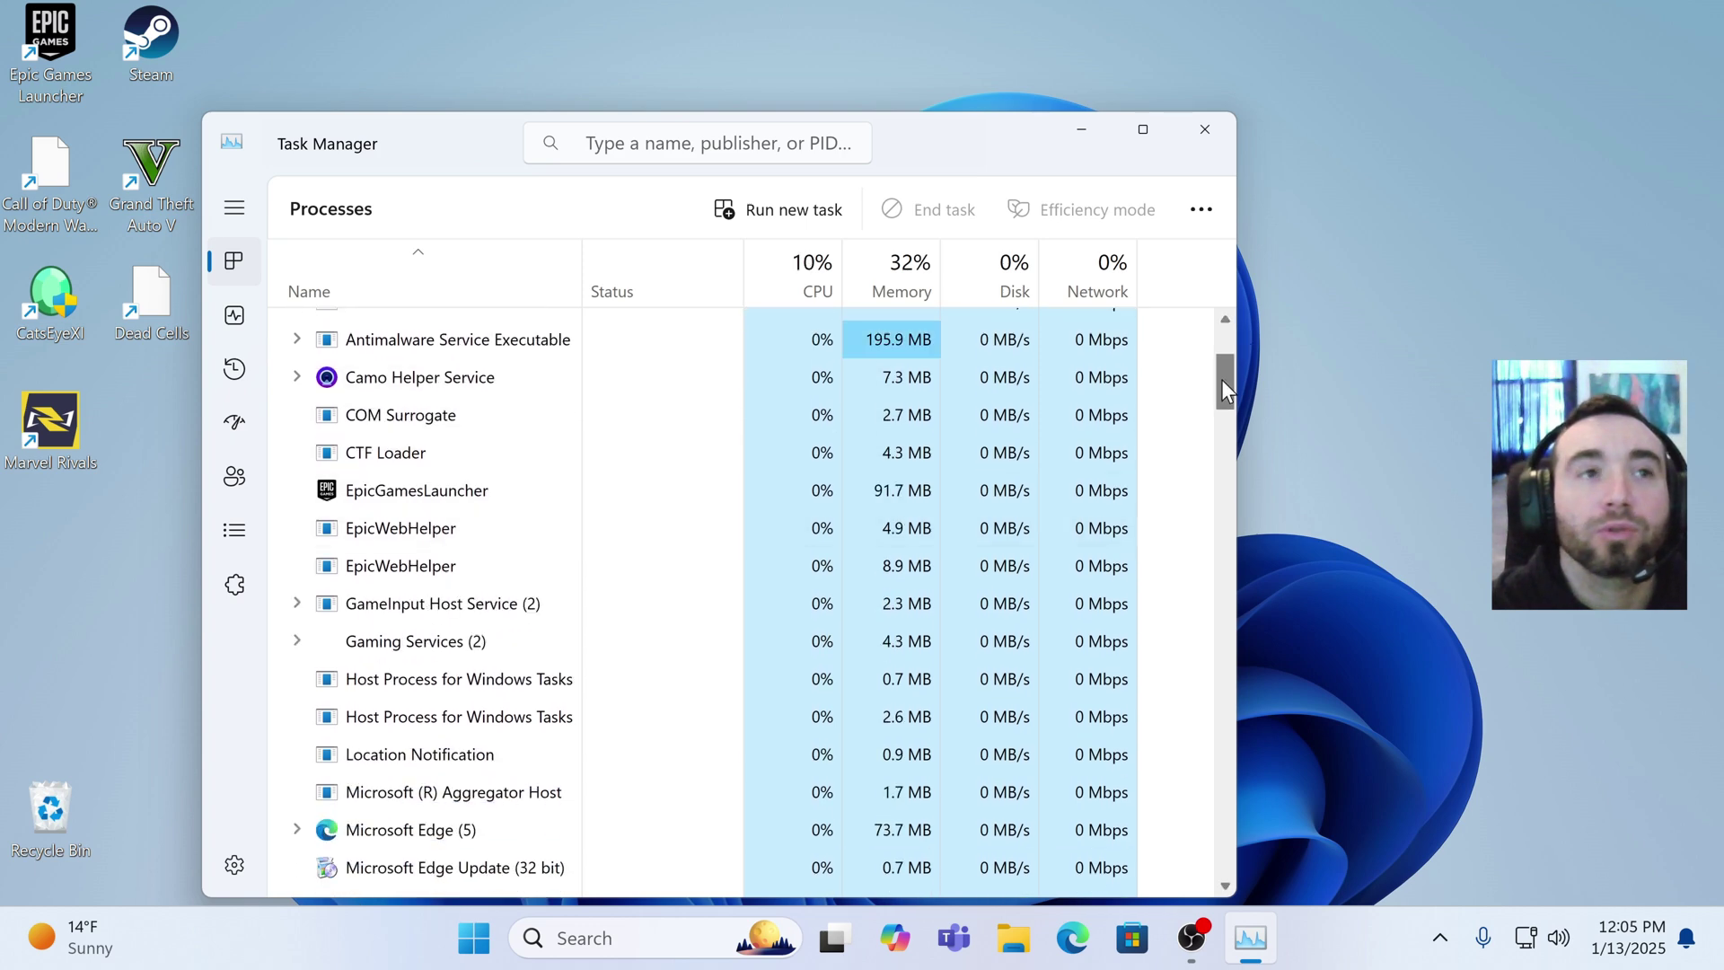
left_click_drag(1221, 379, 1220, 504)
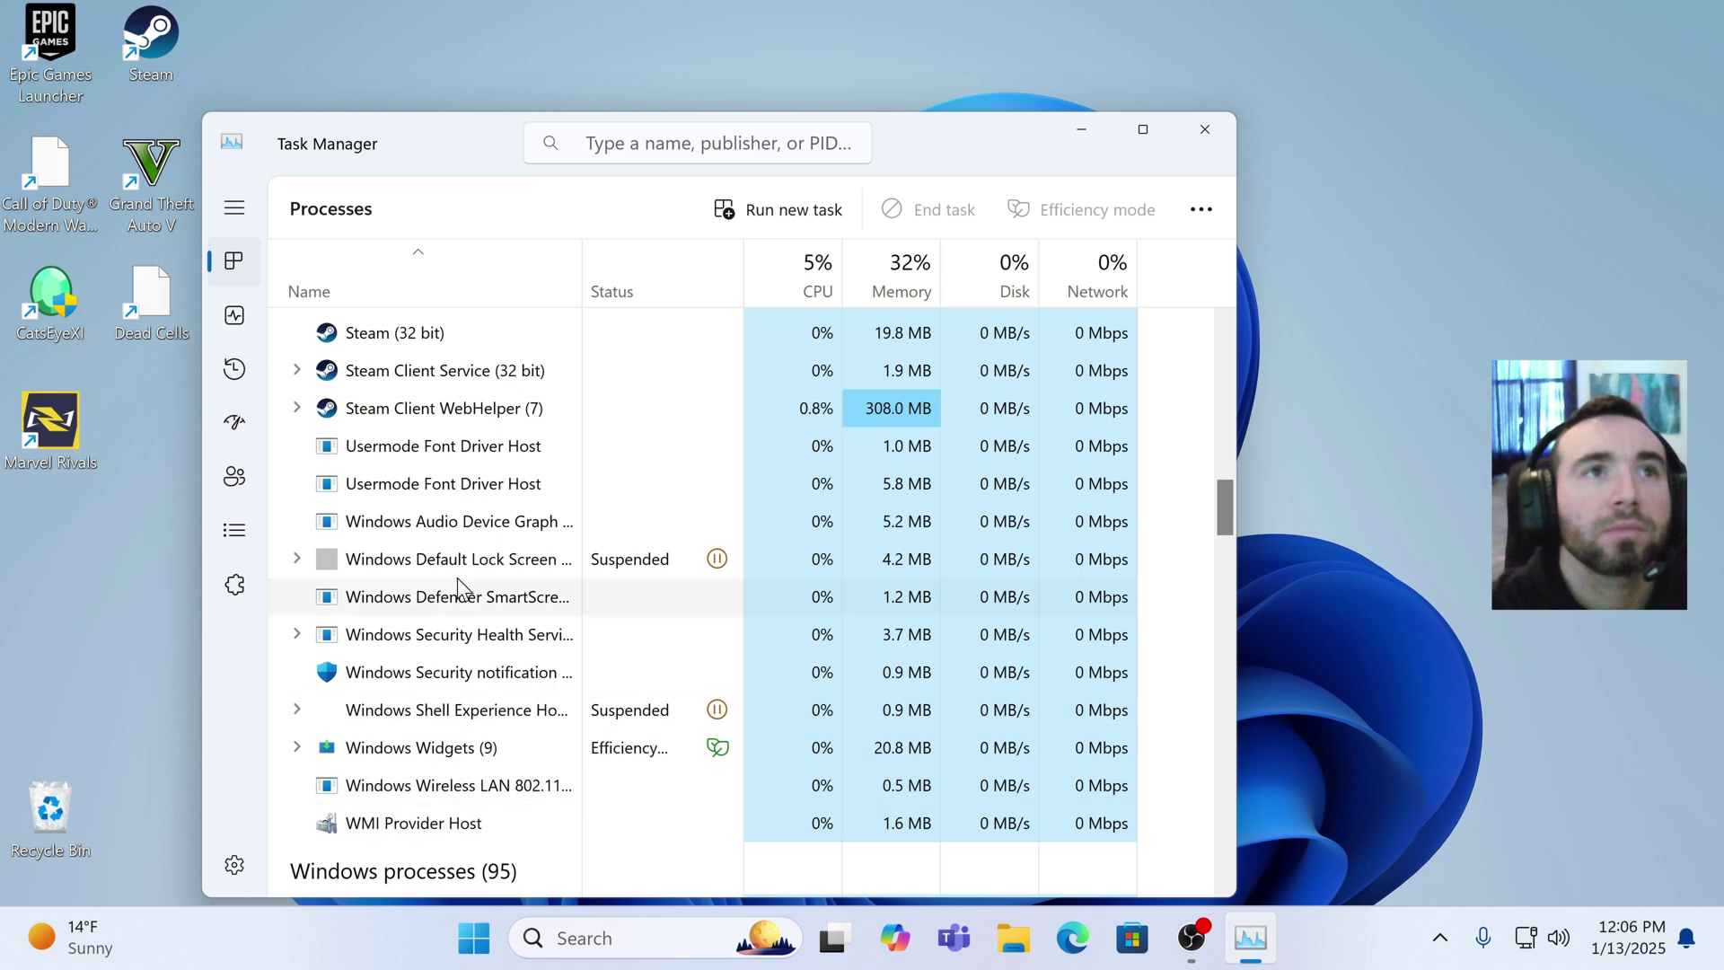
scroll(456, 579, "up", 1)
scroll(457, 574, "down", 4)
scroll(456, 578, "down", 5)
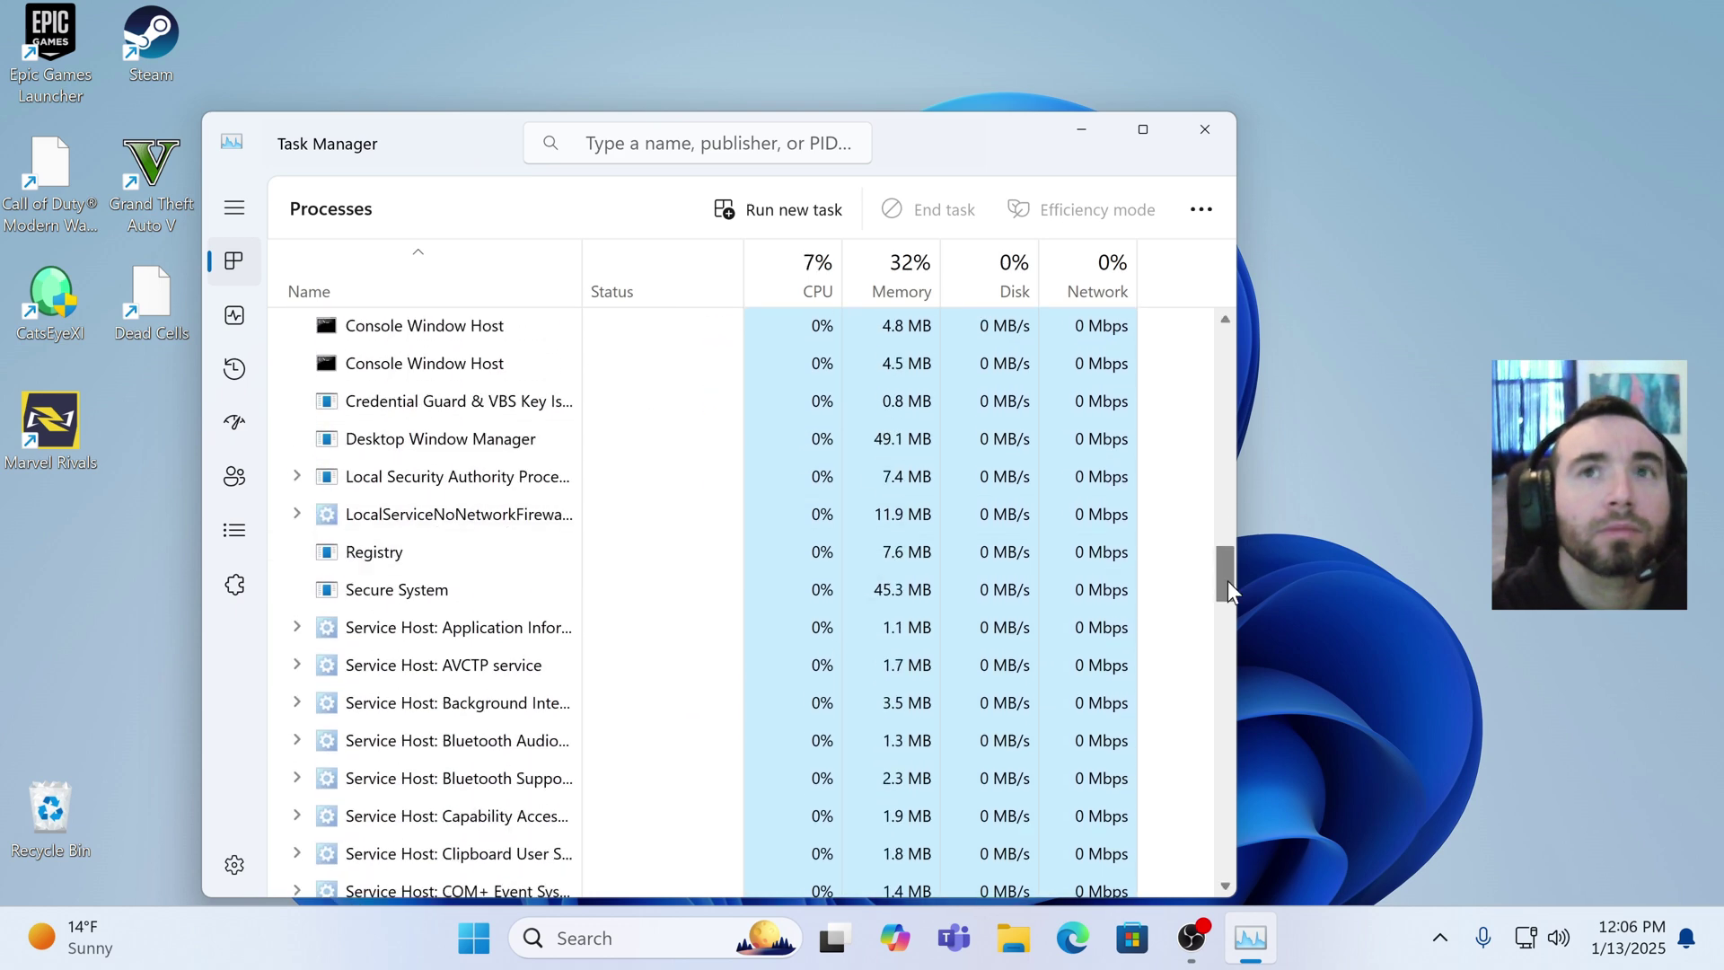
left_click_drag(1227, 580, 1203, 851)
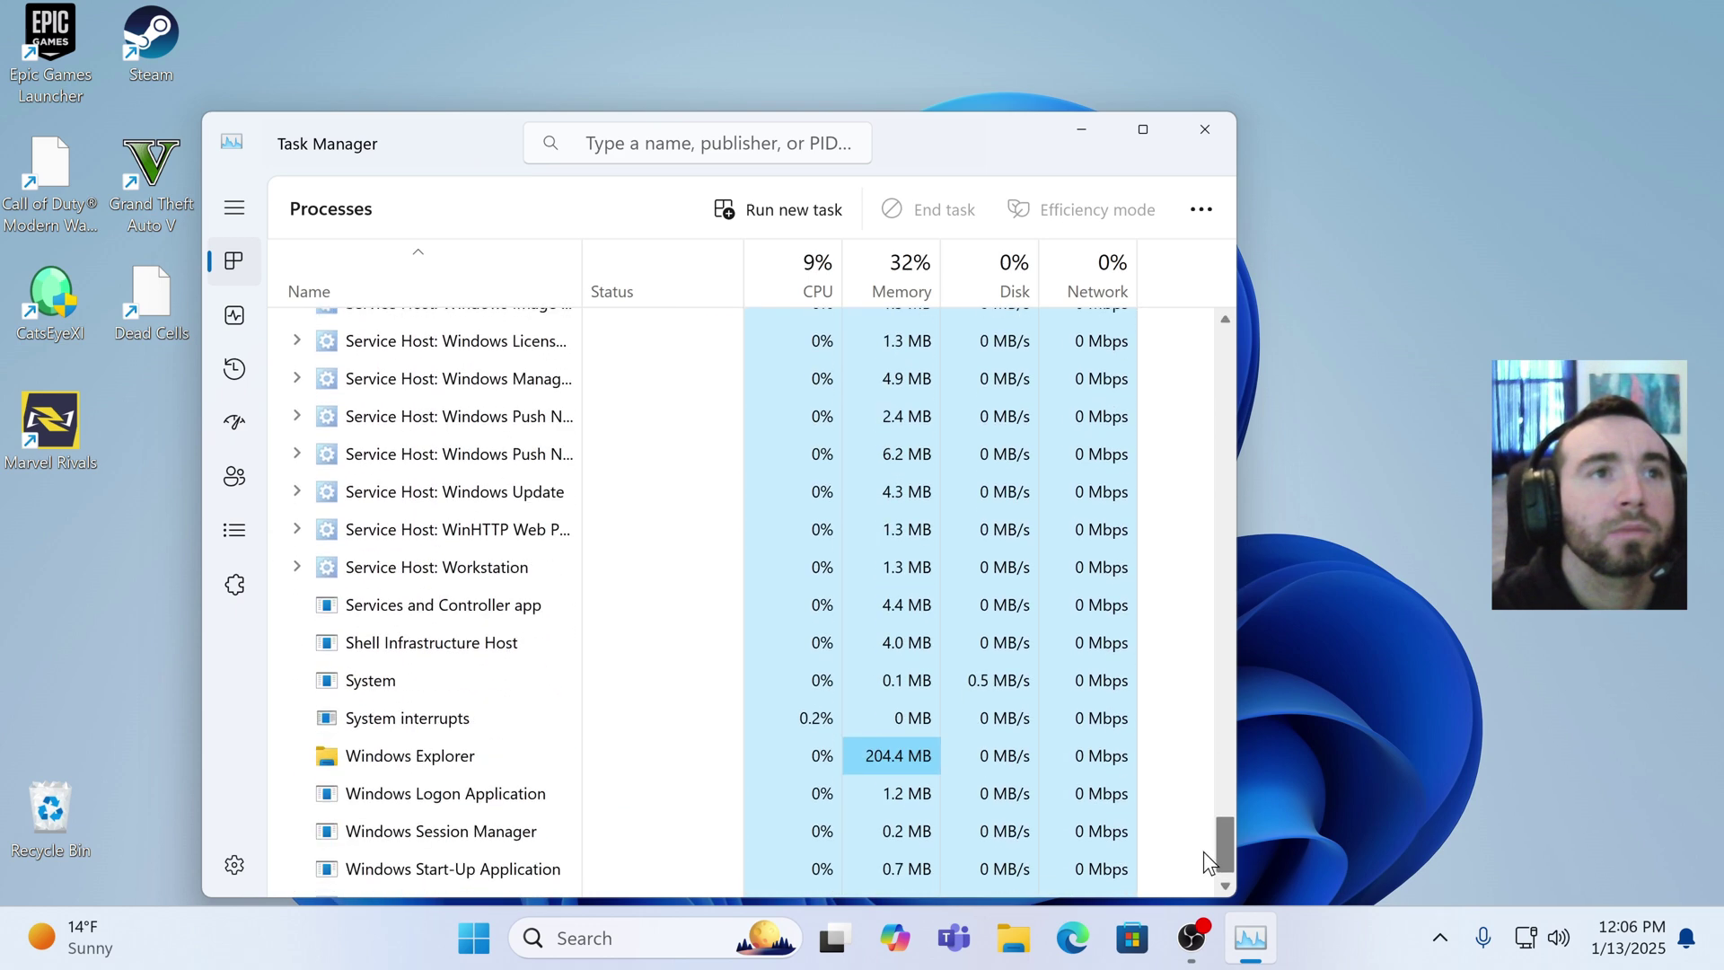
Step: Restart the Windows Explorer process from its context menu
left_click(398, 747)
scroll(403, 744, "down", 1)
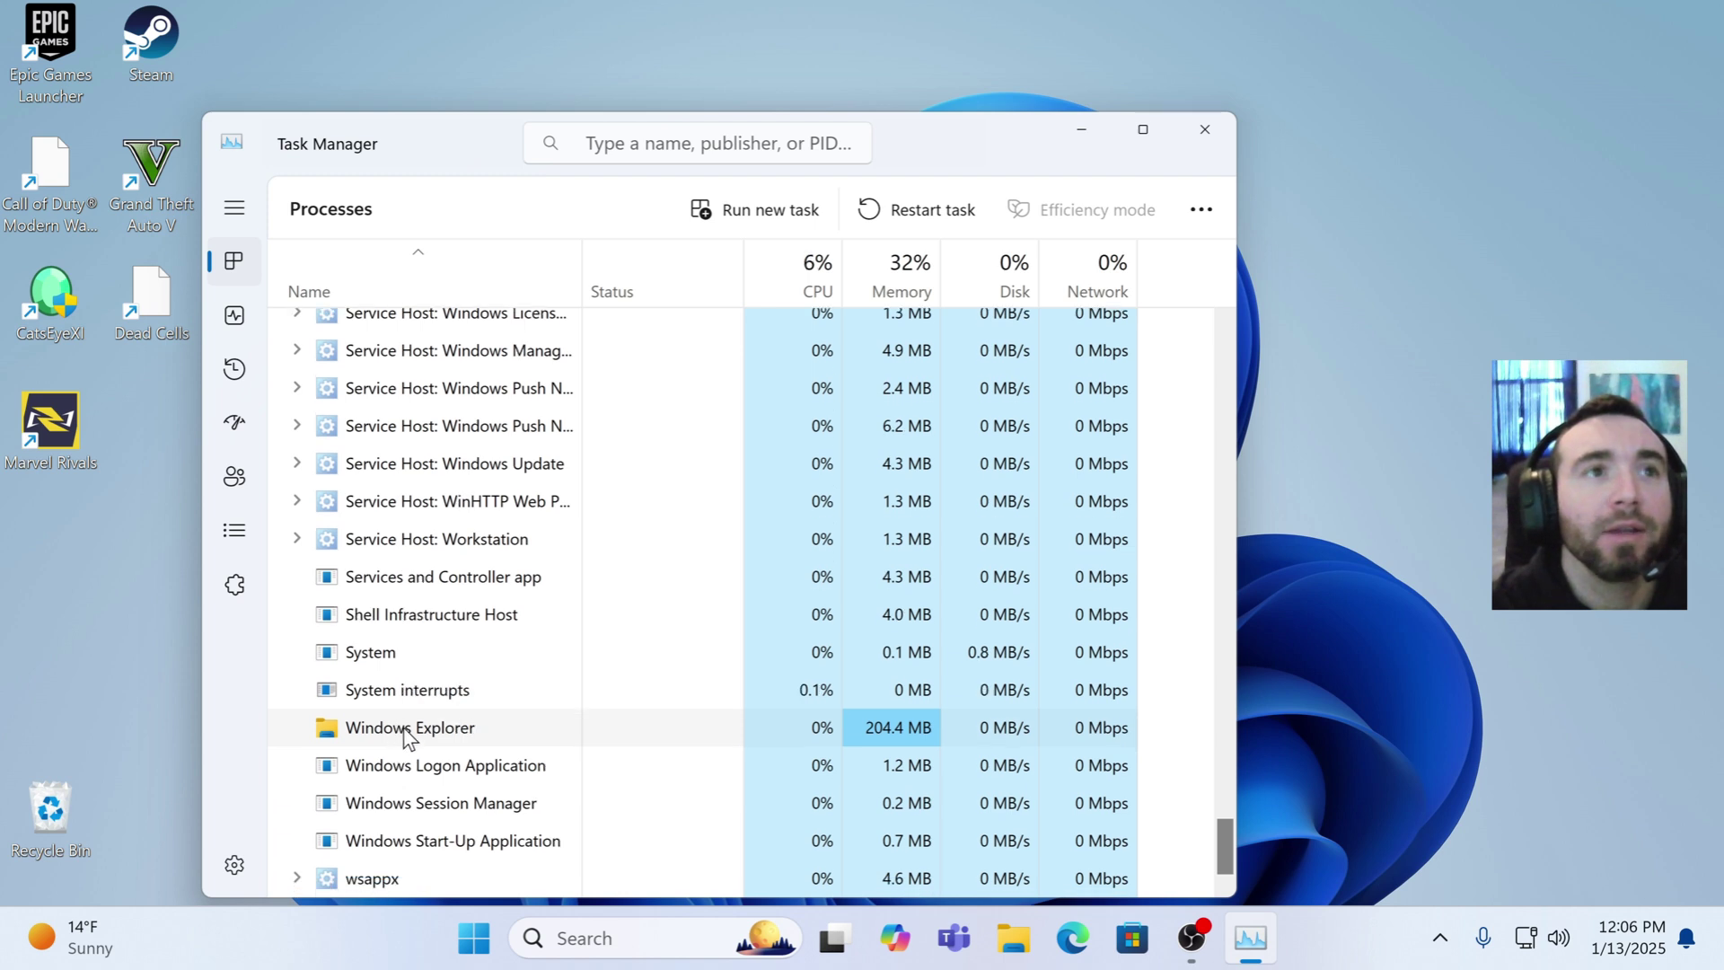
right_click(409, 737)
scroll(409, 735, "up", 5)
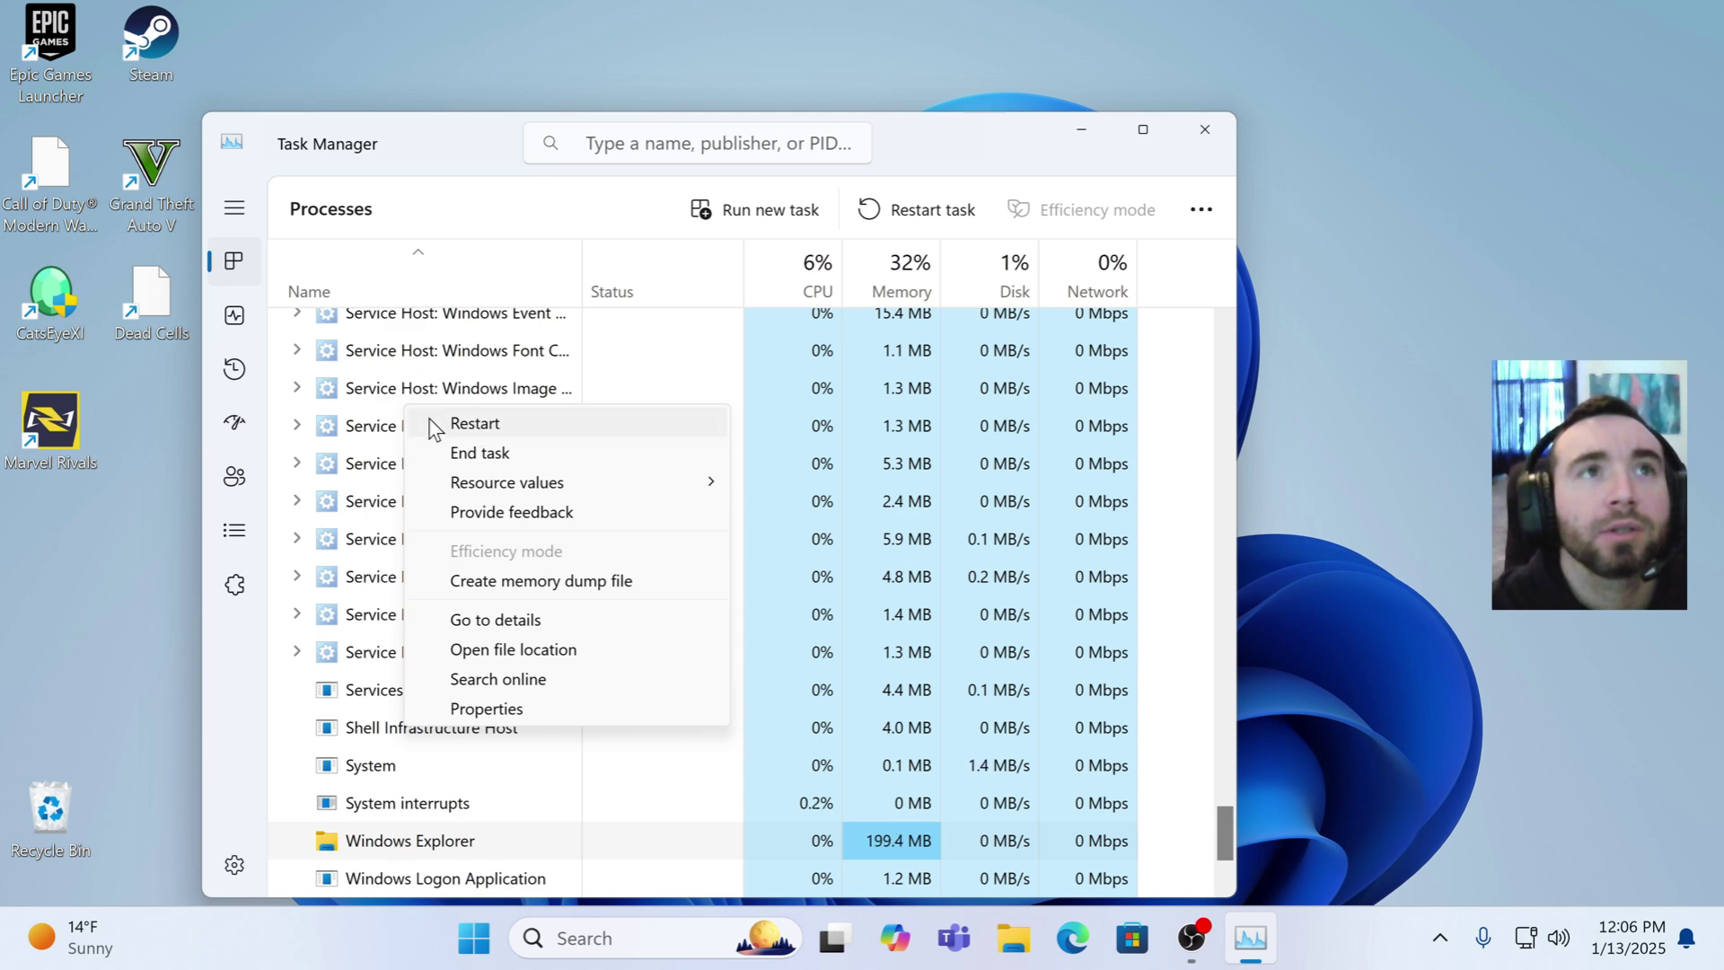
left_click(475, 424)
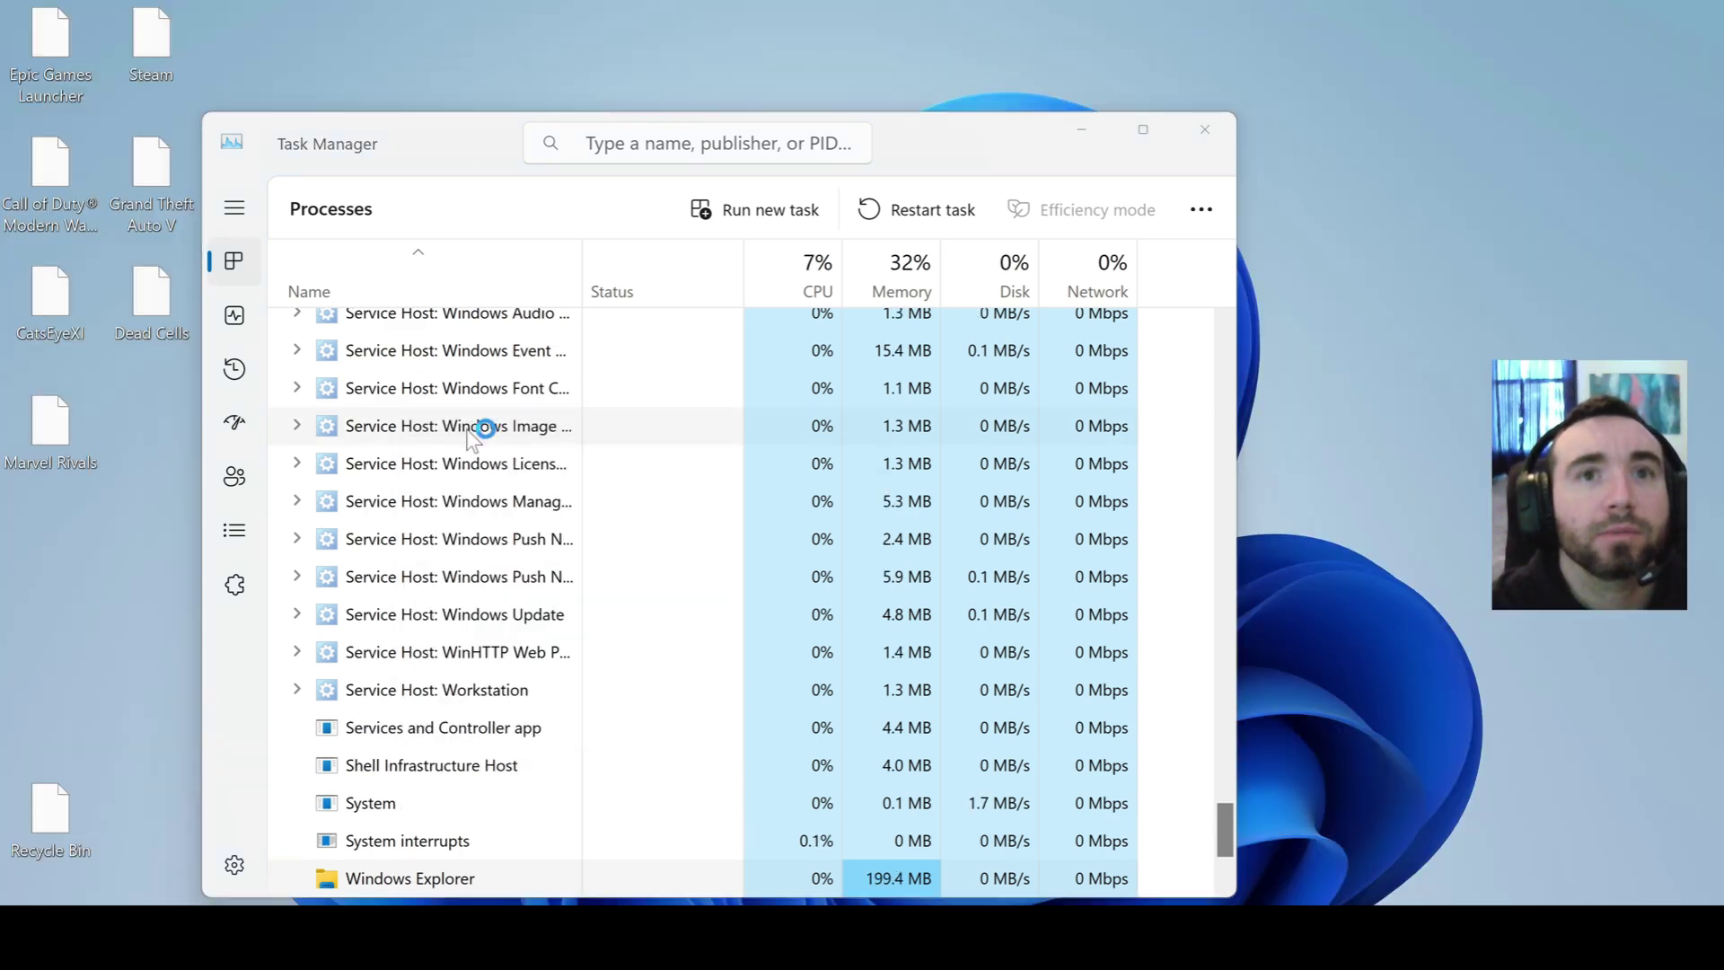
Step: Close Task Manager, revealing desktop shortcuts with their proper game icons restored
left_click(1205, 129)
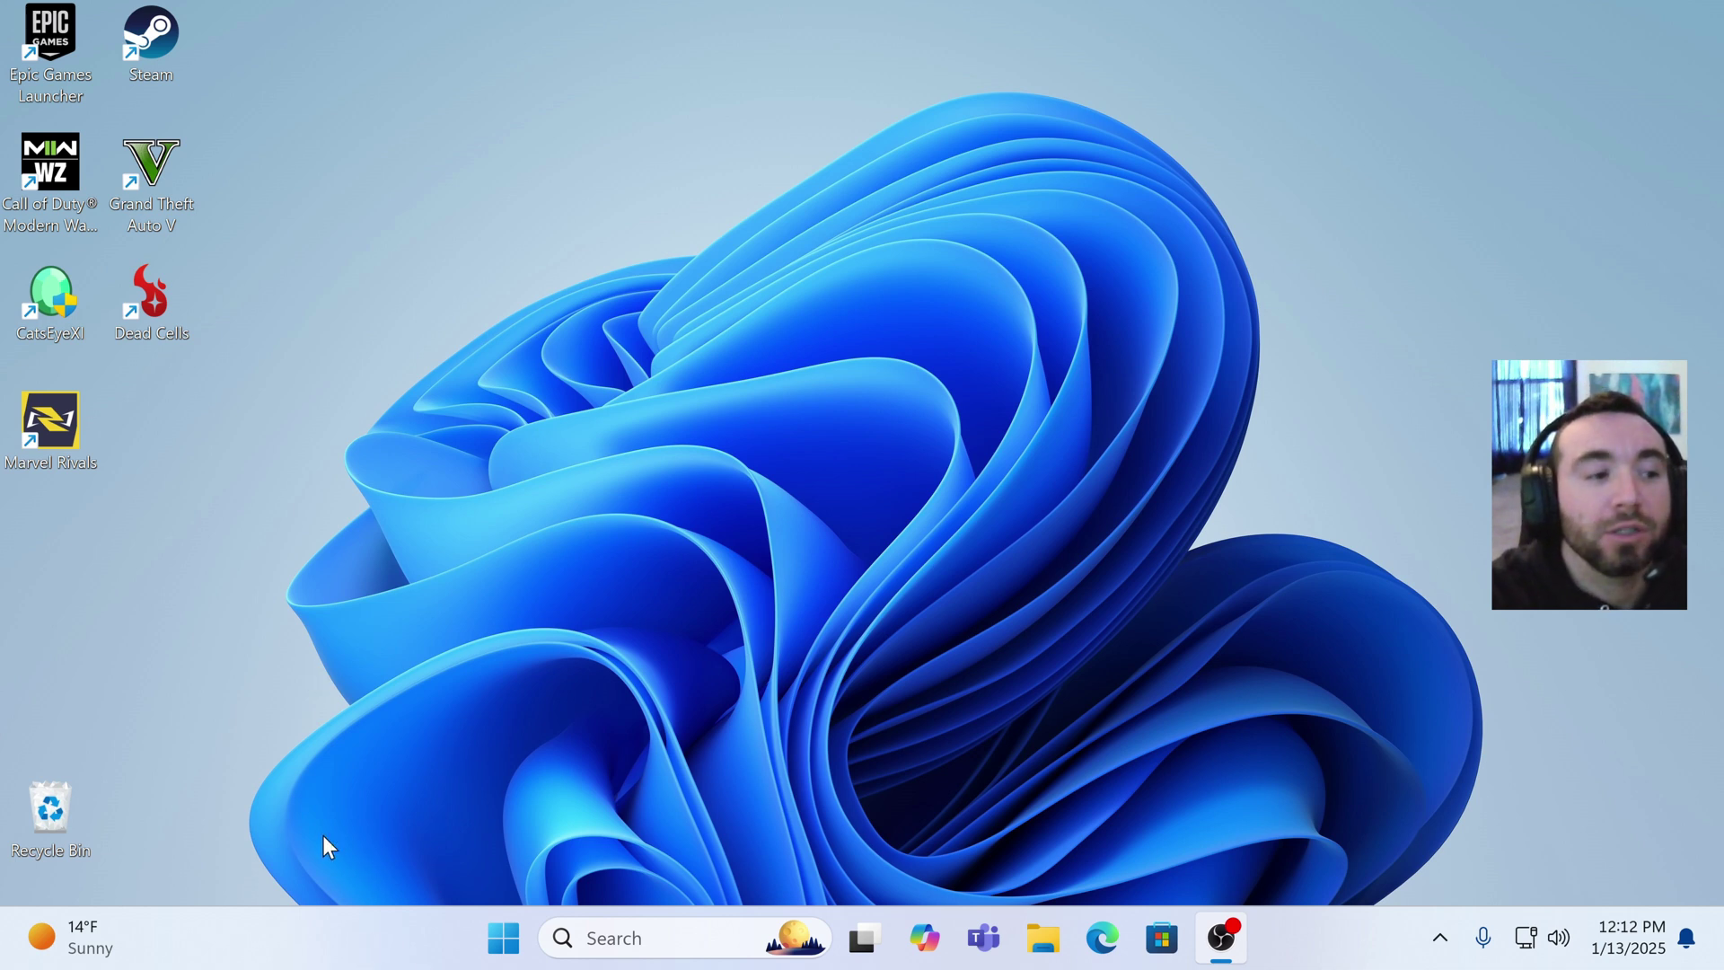
Step: Reopen Task Manager from the taskbar and show the Windows Explorer process's context menu
right_click(290, 947)
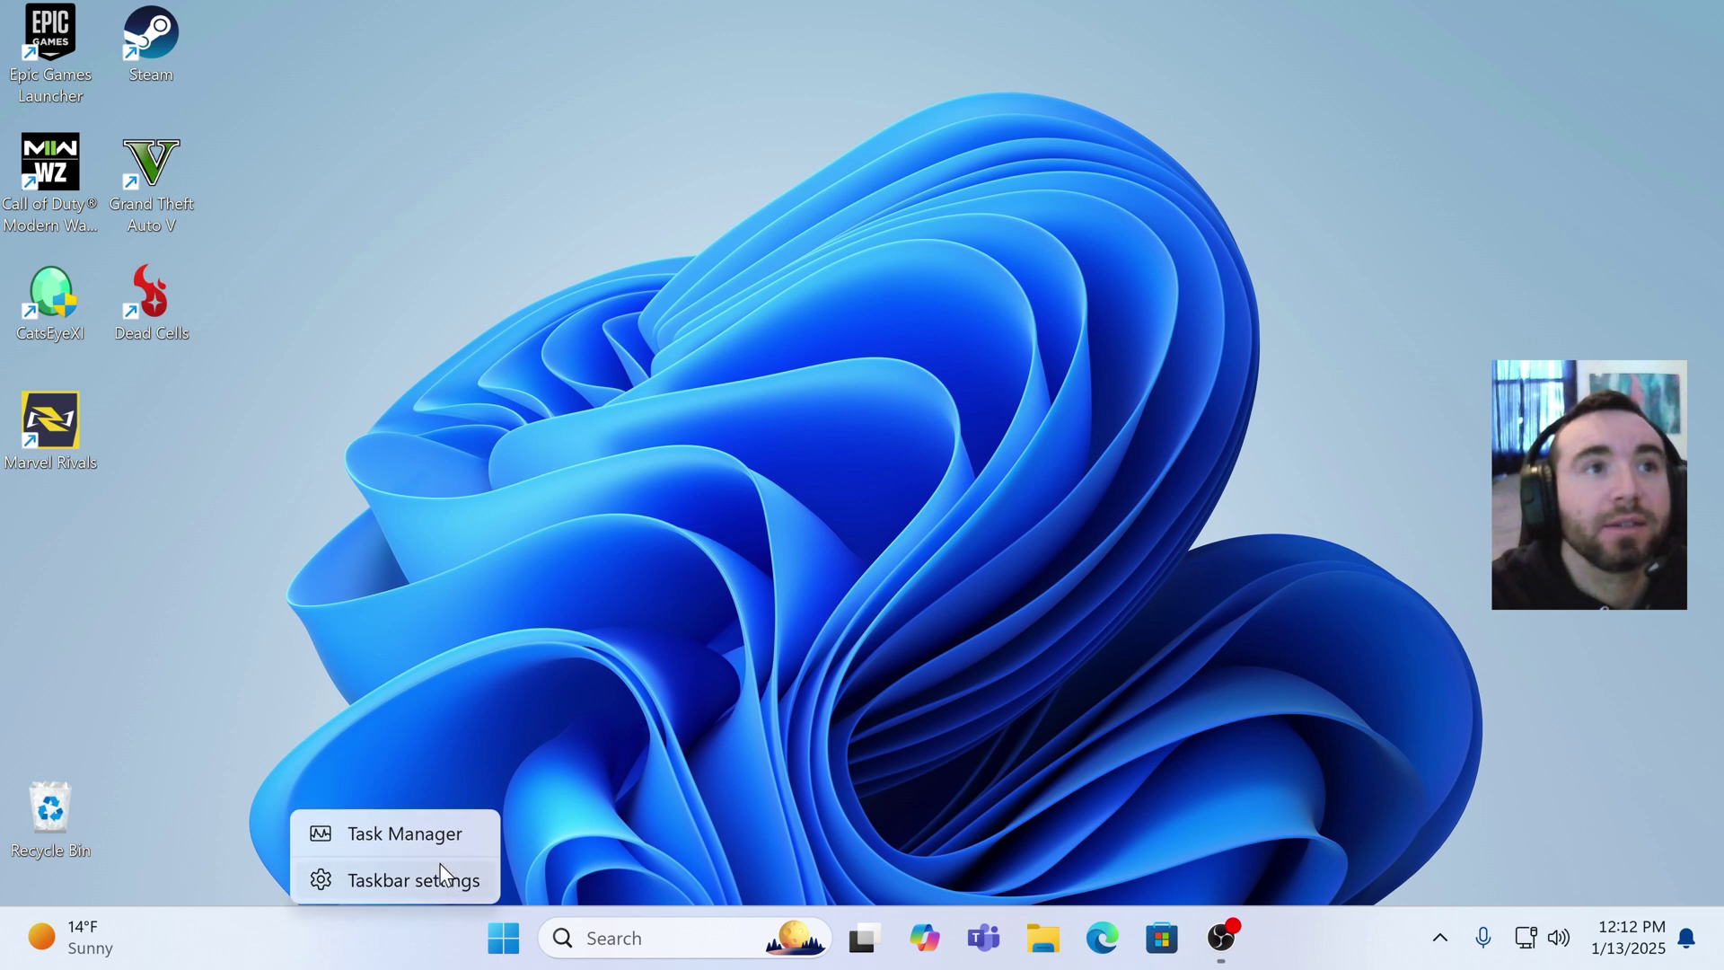
left_click(424, 828)
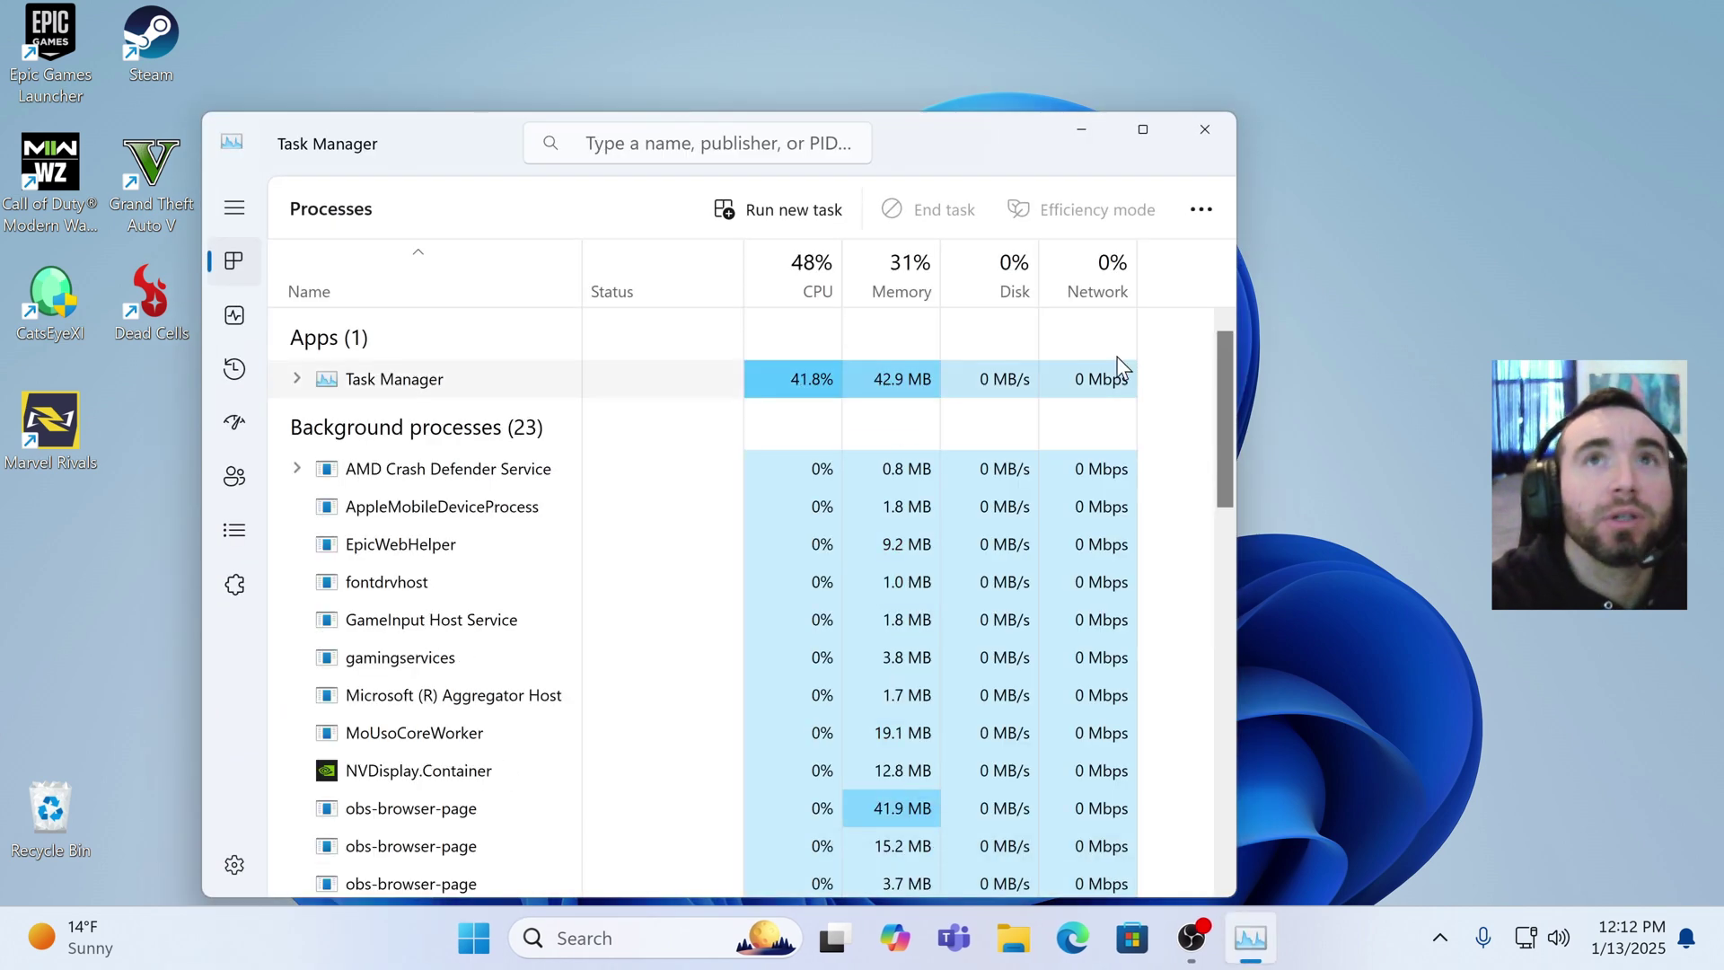
left_click_drag(1224, 365, 1279, 920)
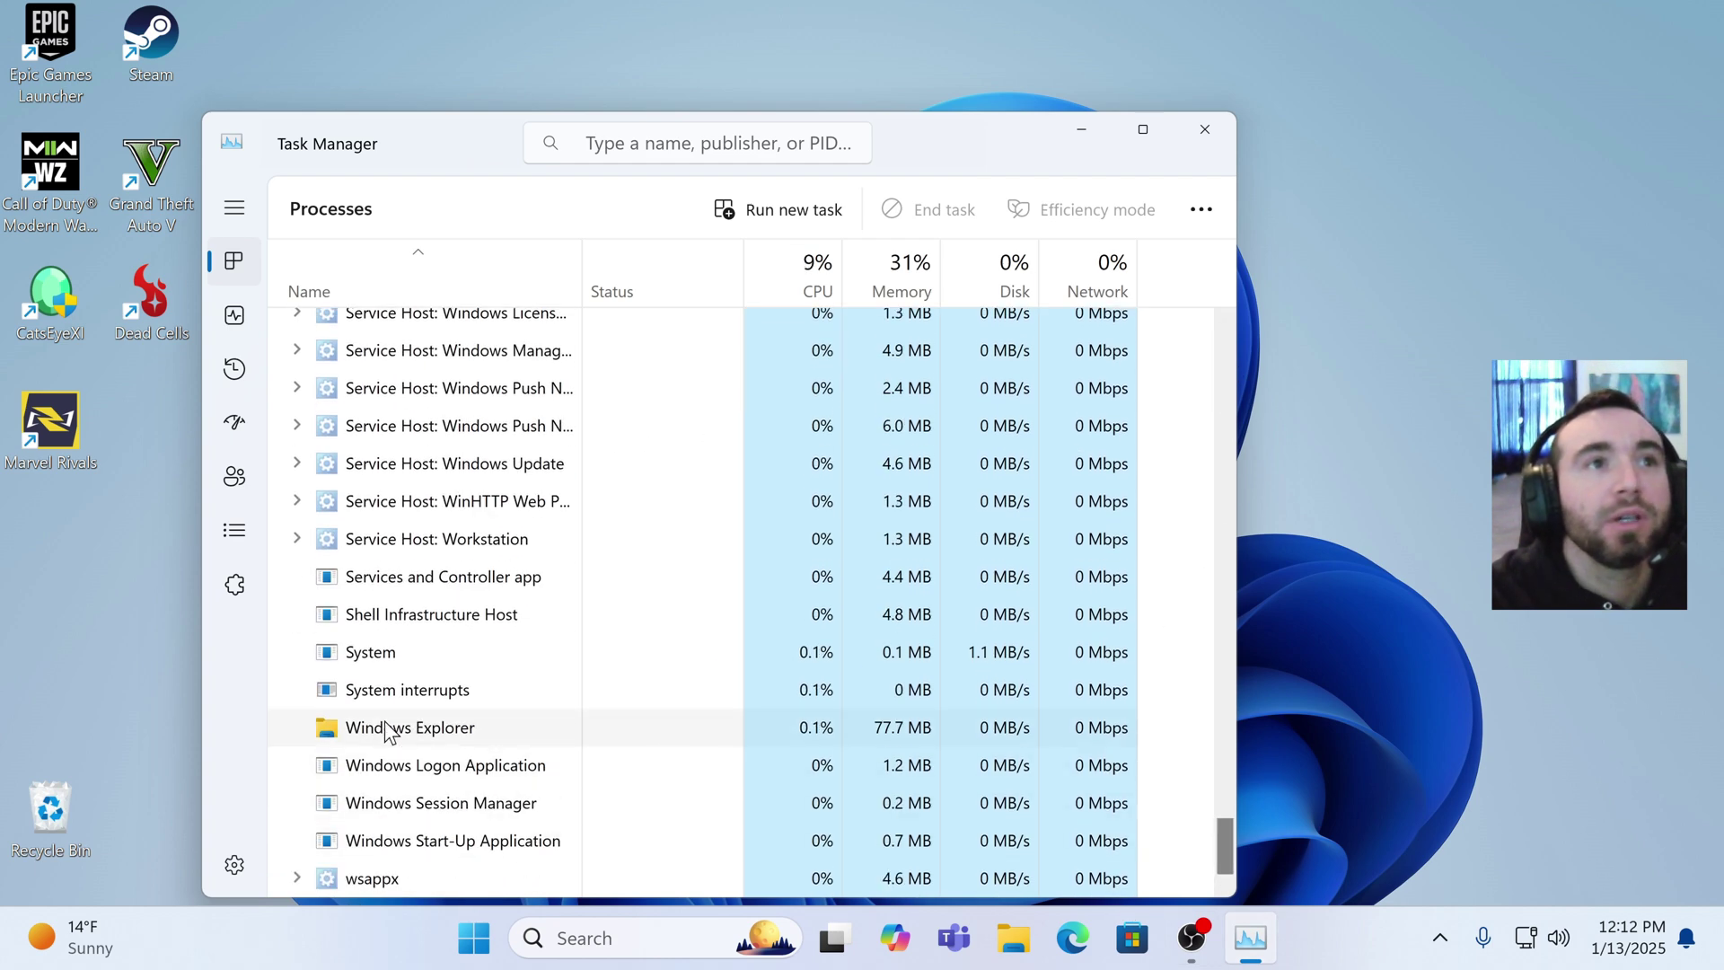
right_click(411, 729)
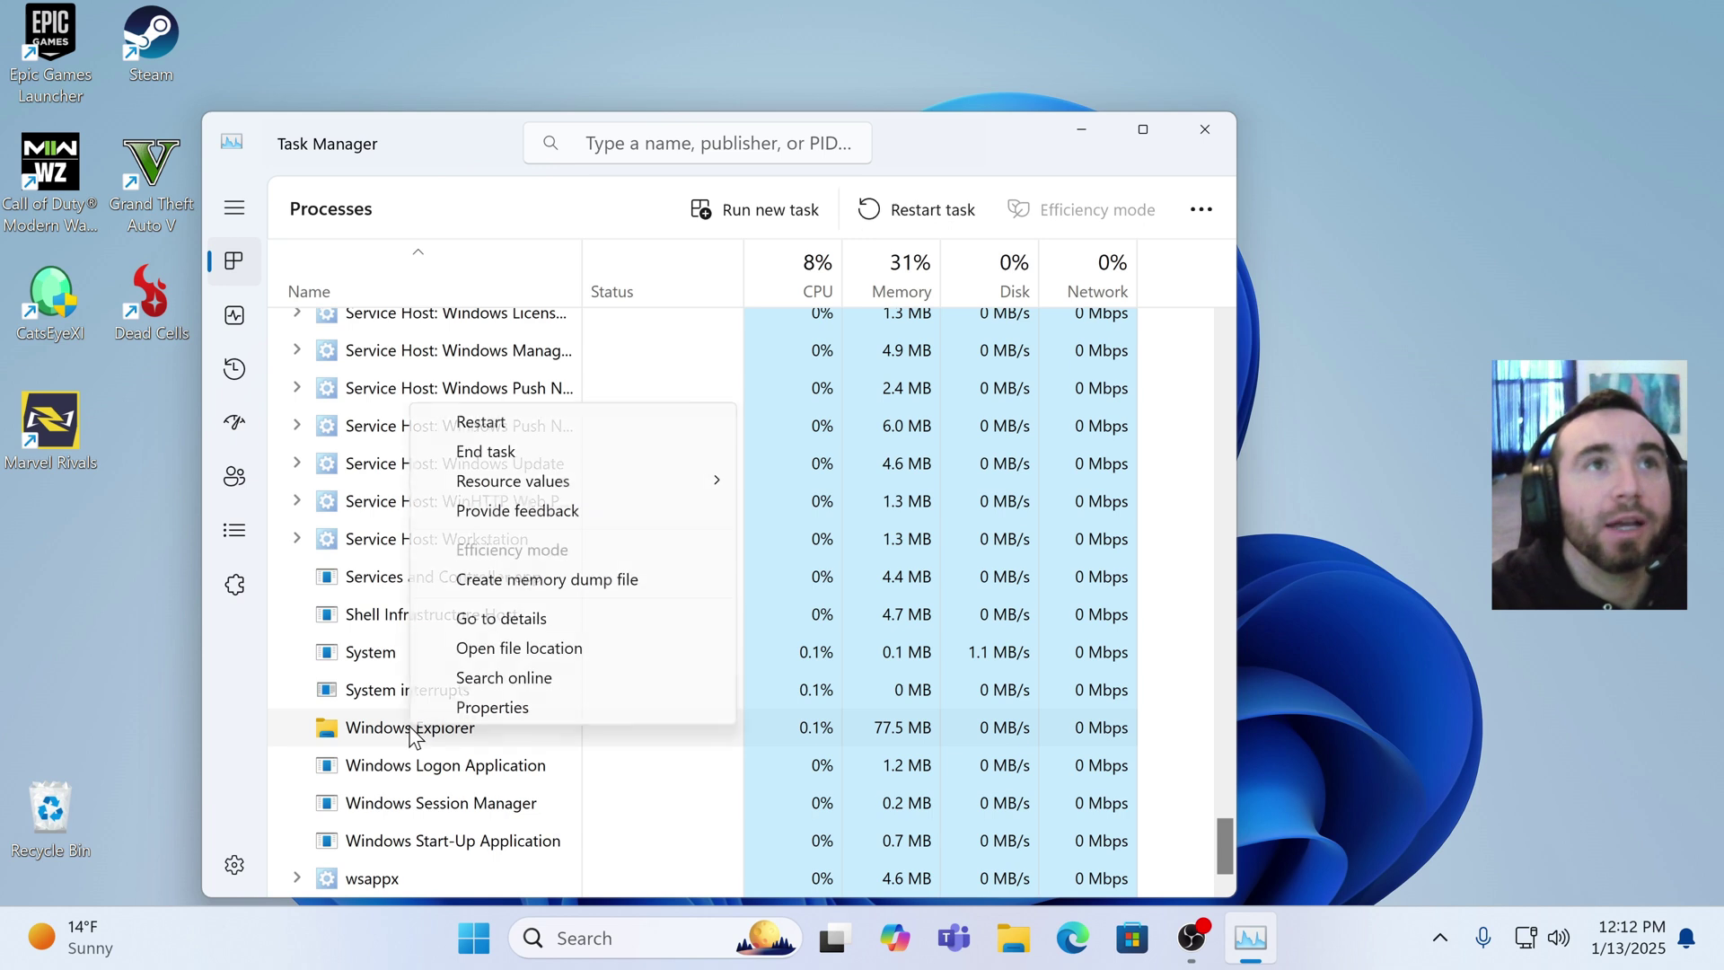